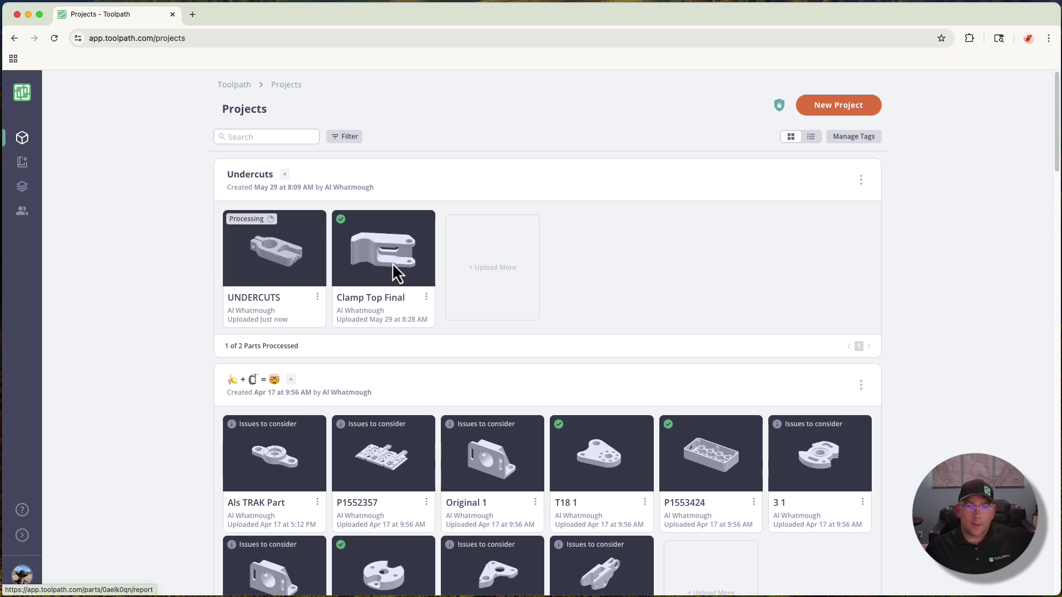
Open the UNDERCUTS part report and examine the model's bore, undercut pocket and end slots.
{"action": "left_click", "coordinate": [297, 262]}
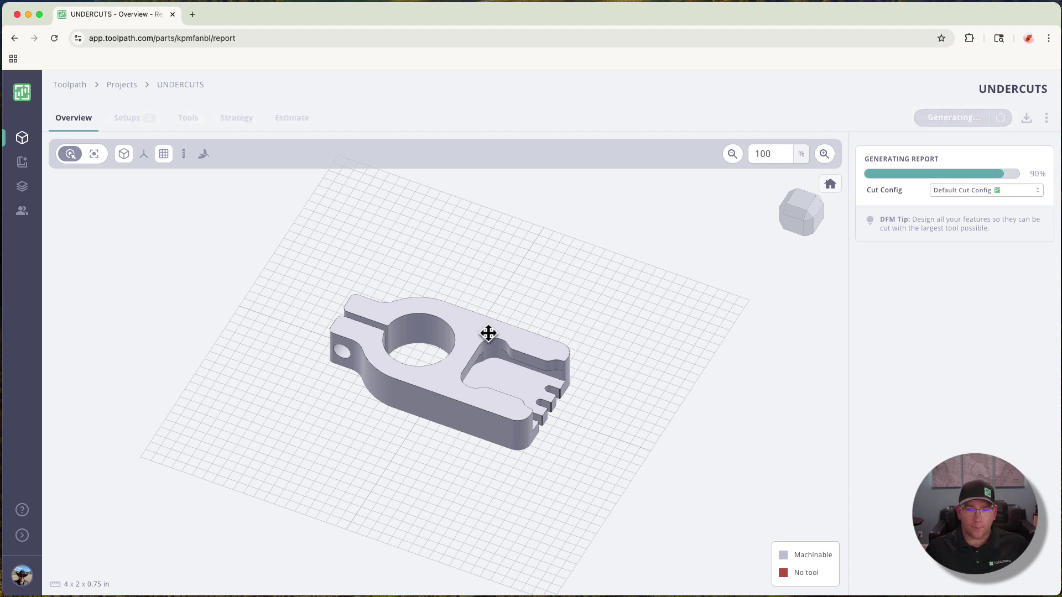
{"action": "scroll", "coordinate": [496, 346], "scroll_direction": "up", "scroll_amount": 3}
{"action": "left_click_drag", "start_coordinate": [503, 329], "coordinate": [483, 289]}
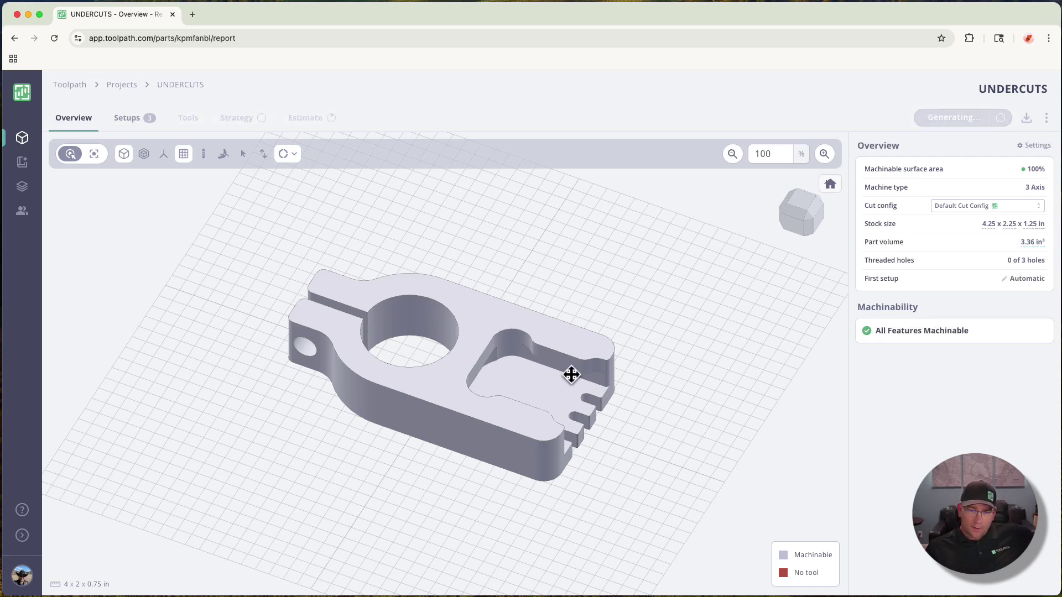
{"action": "mouse_move", "coordinate": [529, 384]}
{"action": "left_mouse_down"}
{"action": "mouse_move", "coordinate": [500, 396]}
{"action": "mouse_move", "coordinate": [349, 368]}
{"action": "mouse_move", "coordinate": [547, 370]}
{"action": "mouse_move", "coordinate": [547, 380]}
{"action": "left_mouse_up"}
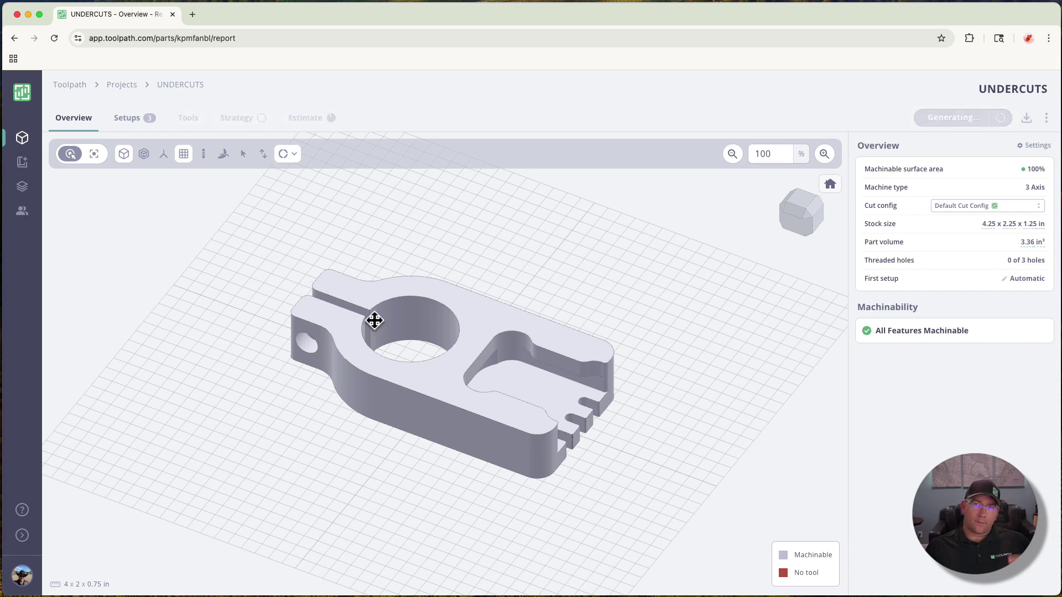
{"action": "left_click_drag", "start_coordinate": [406, 320], "coordinate": [384, 348]}
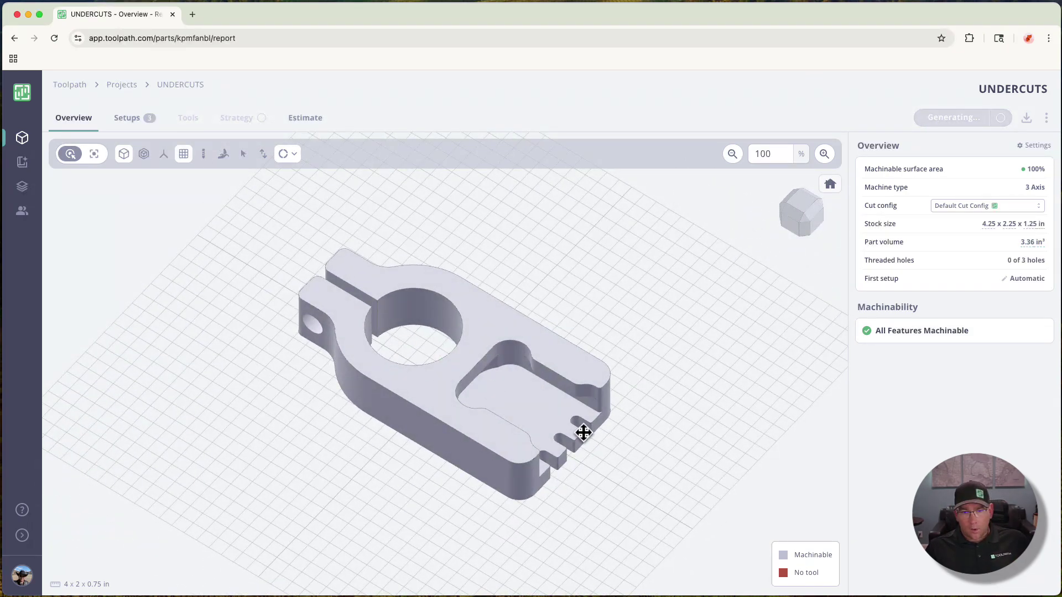
{"action": "scroll", "coordinate": [584, 433], "scroll_direction": "up", "scroll_amount": 5}
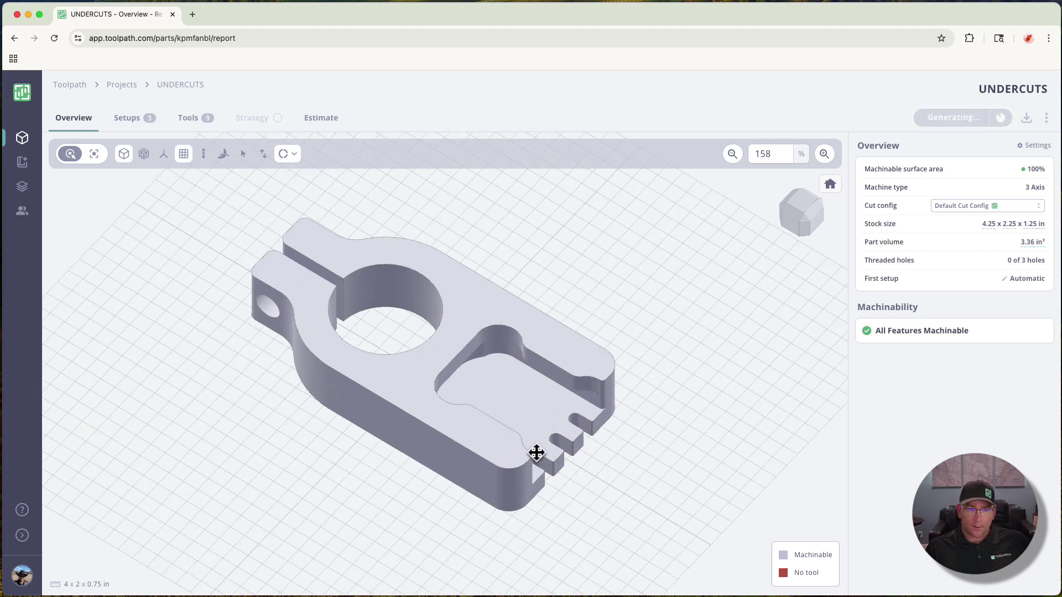
Show the part's machining setups, preview Setup 2 and return to Setup 1.
{"action": "left_click", "coordinate": [131, 125]}
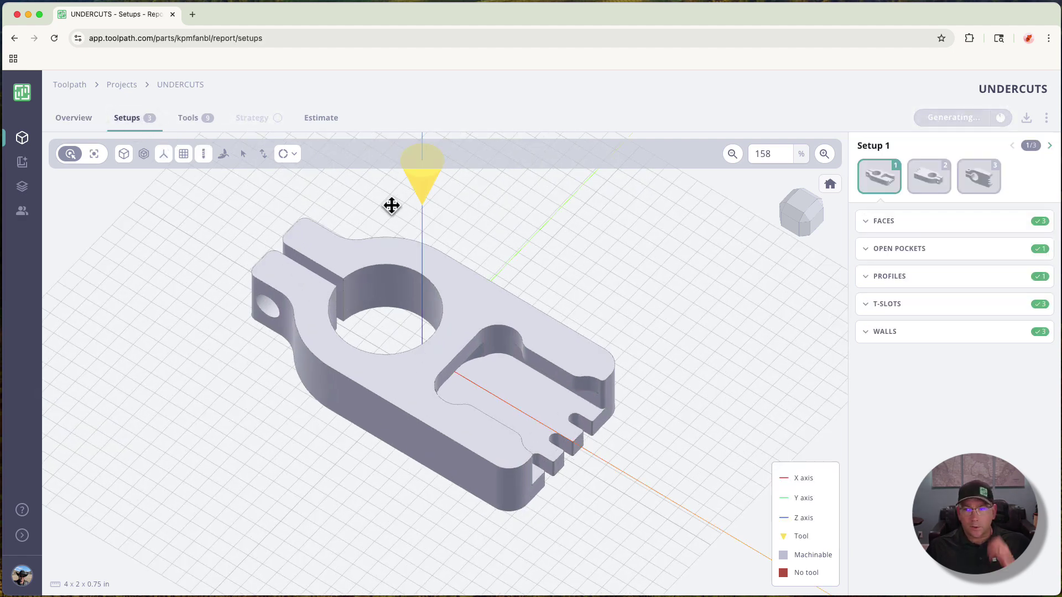
{"action": "left_click_drag", "start_coordinate": [486, 260], "coordinate": [502, 267]}
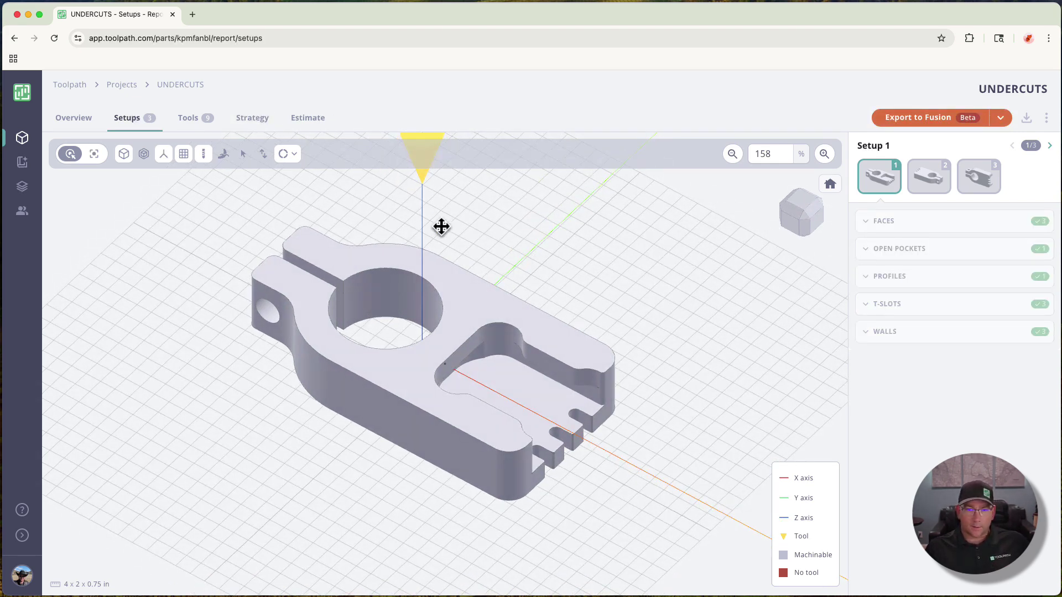
{"action": "left_click", "coordinate": [932, 180]}
{"action": "left_click", "coordinate": [887, 186]}
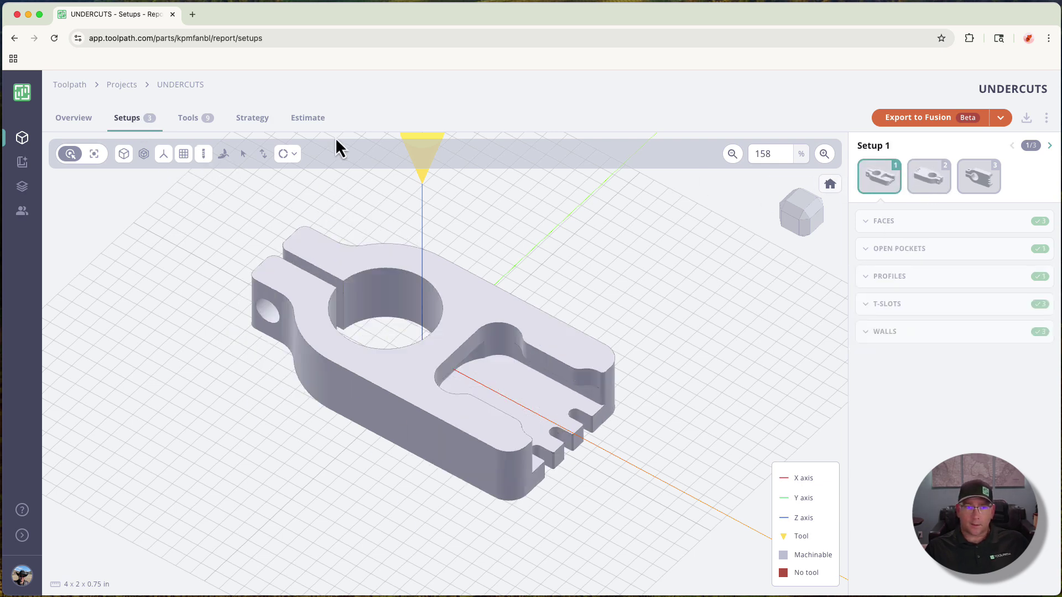
Examine the geometry and tool details of Open Pocket #1 in Setup 1, closing them when finished.
{"action": "left_click", "coordinate": [891, 256]}
{"action": "left_click", "coordinate": [893, 275]}
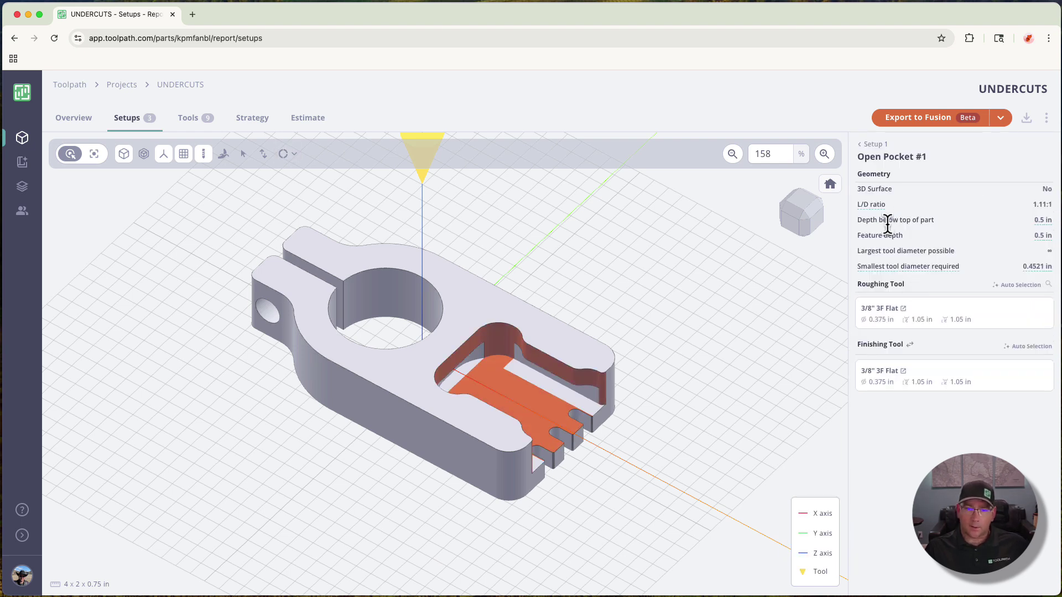
{"action": "left_click_drag", "start_coordinate": [636, 380], "coordinate": [633, 376]}
{"action": "scroll", "coordinate": [562, 393], "scroll_direction": "up", "scroll_amount": 3}
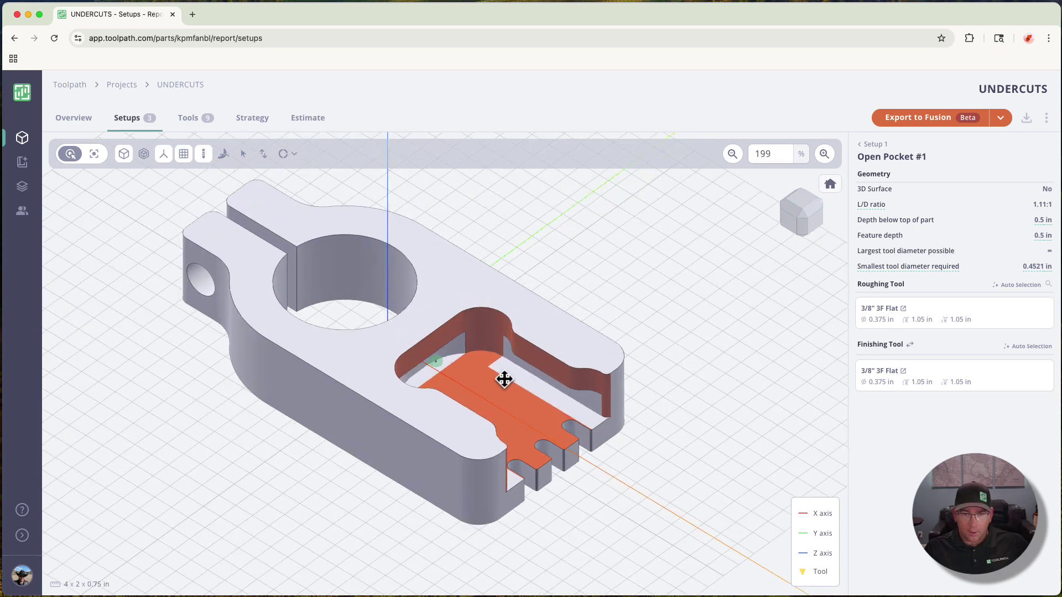
{"action": "mouse_move", "coordinate": [470, 360]}
{"action": "left_mouse_down"}
{"action": "mouse_move", "coordinate": [569, 384]}
{"action": "mouse_move", "coordinate": [607, 486]}
{"action": "mouse_move", "coordinate": [548, 409]}
{"action": "mouse_move", "coordinate": [521, 367]}
{"action": "mouse_move", "coordinate": [531, 362]}
{"action": "left_mouse_up"}
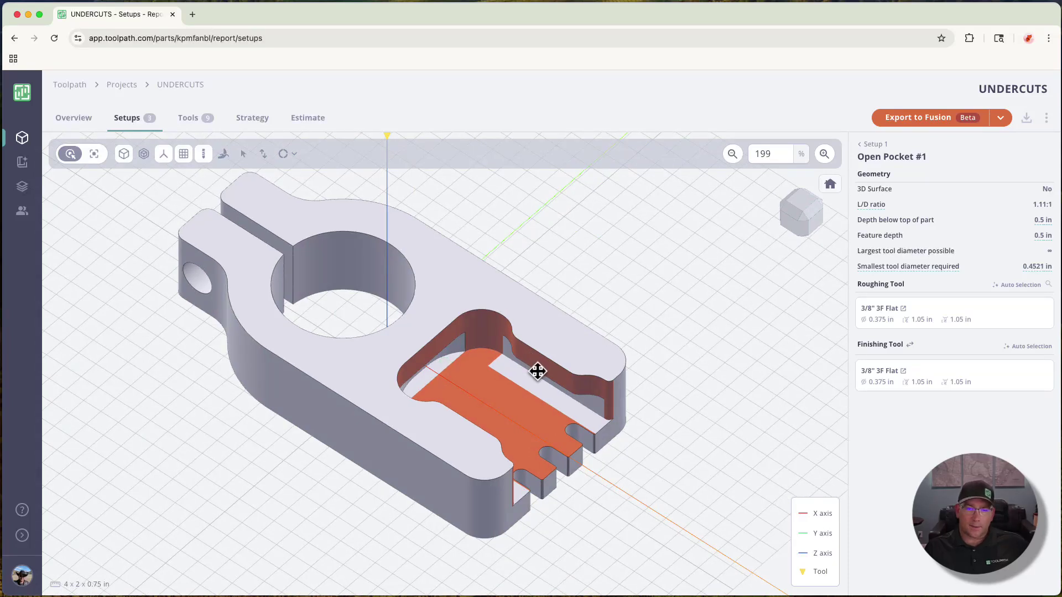
{"action": "left_click", "coordinate": [864, 150]}
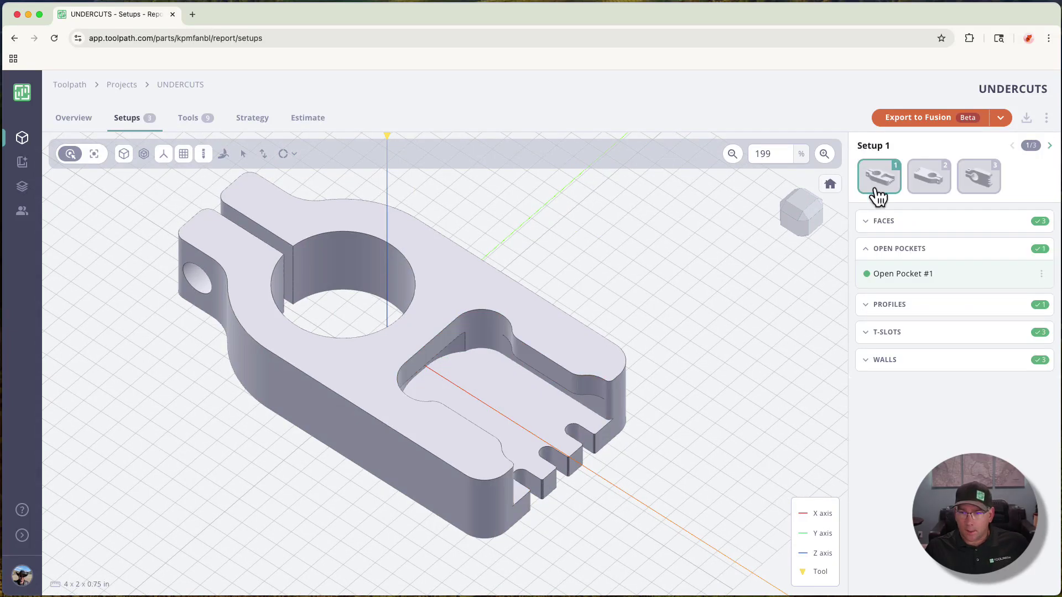
List the T-slot features of Setup 1 and highlight T-Slot #3 on the model.
{"action": "left_click", "coordinate": [866, 334]}
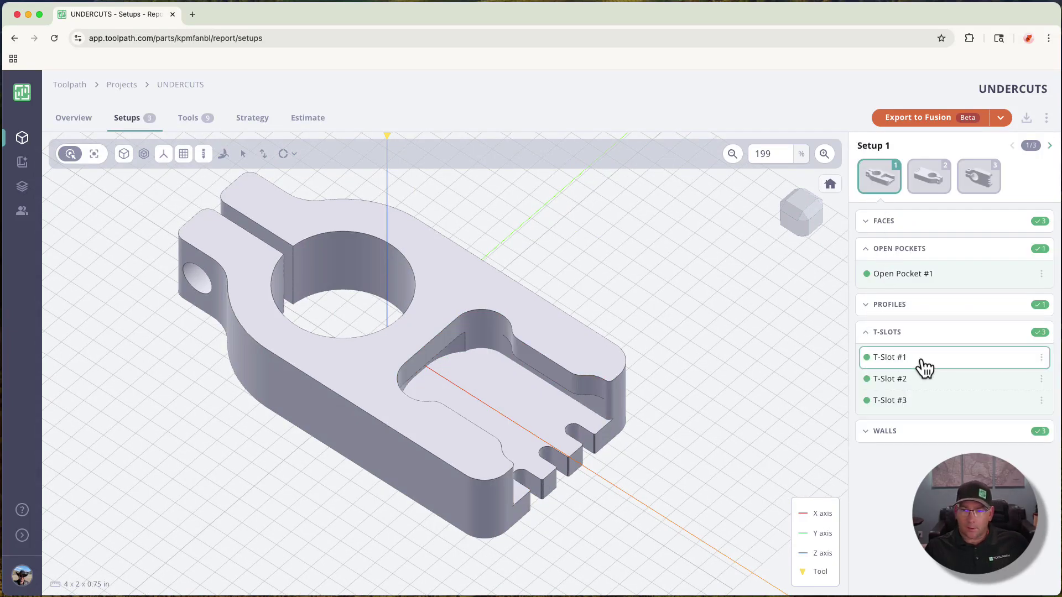
{"action": "left_click", "coordinate": [943, 407]}
{"action": "left_click_drag", "start_coordinate": [738, 304], "coordinate": [721, 300]}
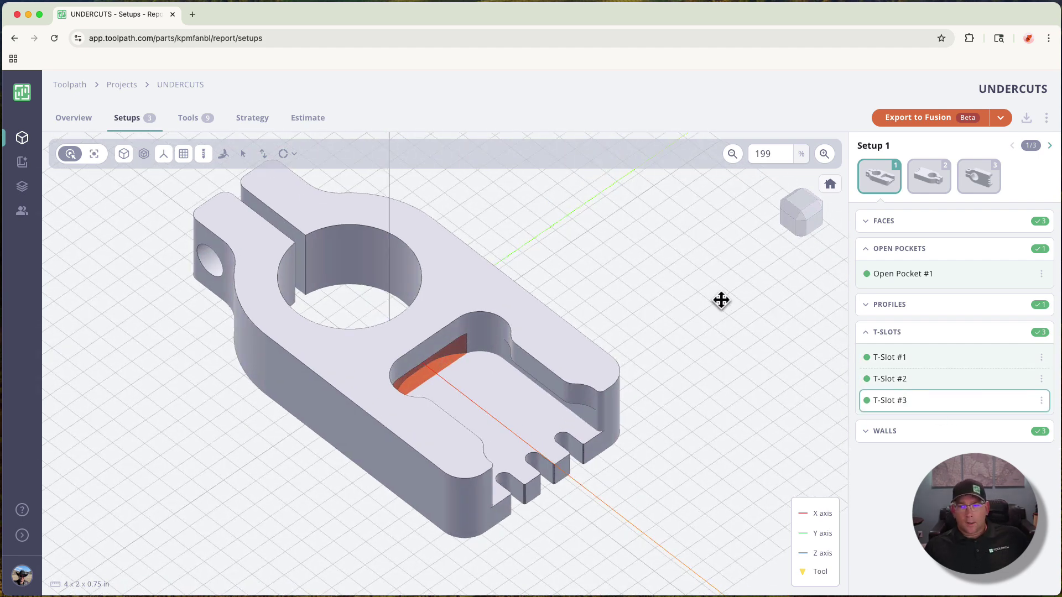
Highlight Profile #1 of Setup 1 and examine the outer contour from above and at an angle.
{"action": "left_click", "coordinate": [872, 308]}
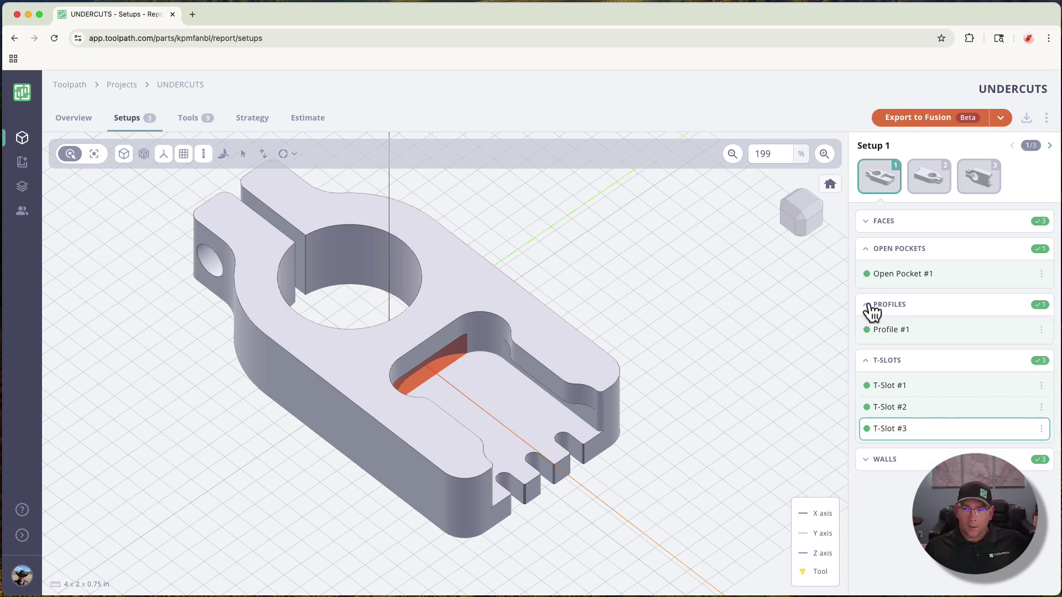
{"action": "left_click", "coordinate": [914, 333]}
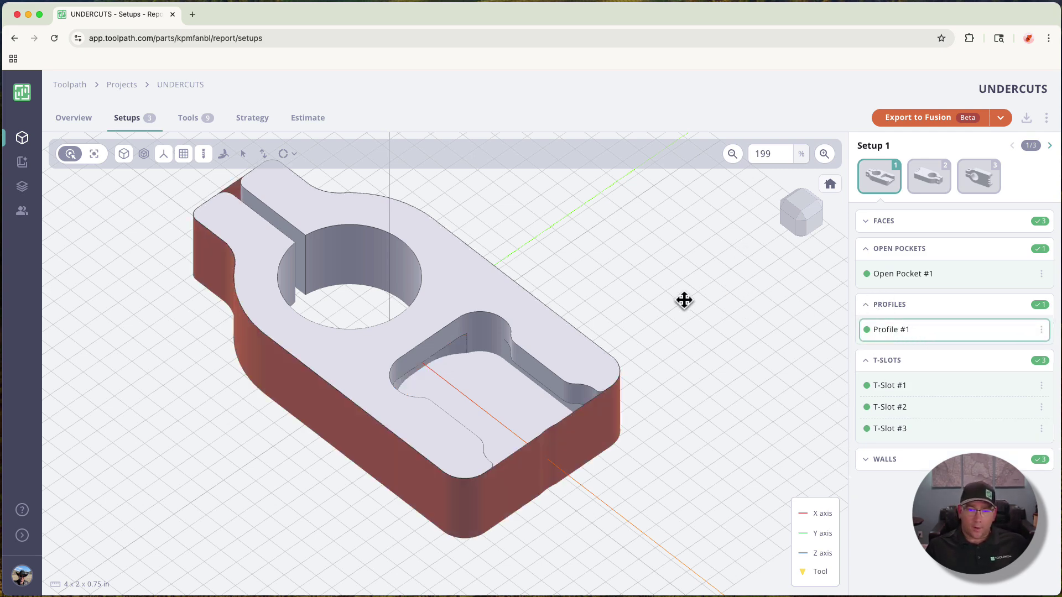
{"action": "mouse_move", "coordinate": [685, 301]}
{"action": "left_mouse_down"}
{"action": "mouse_move", "coordinate": [671, 315]}
{"action": "mouse_move", "coordinate": [717, 393]}
{"action": "left_mouse_up"}
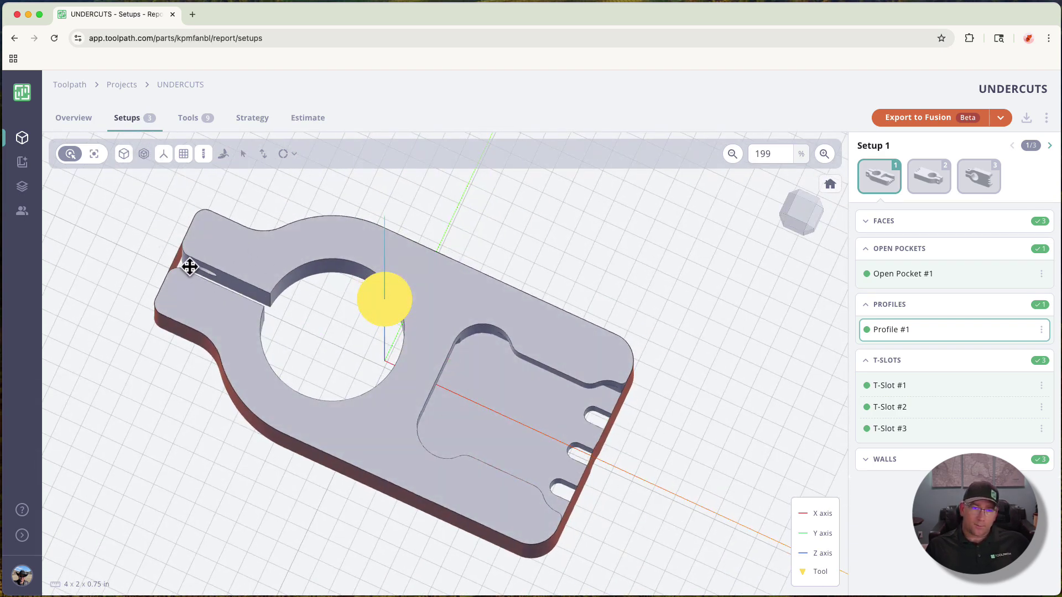
{"action": "left_click_drag", "start_coordinate": [553, 335], "coordinate": [574, 255]}
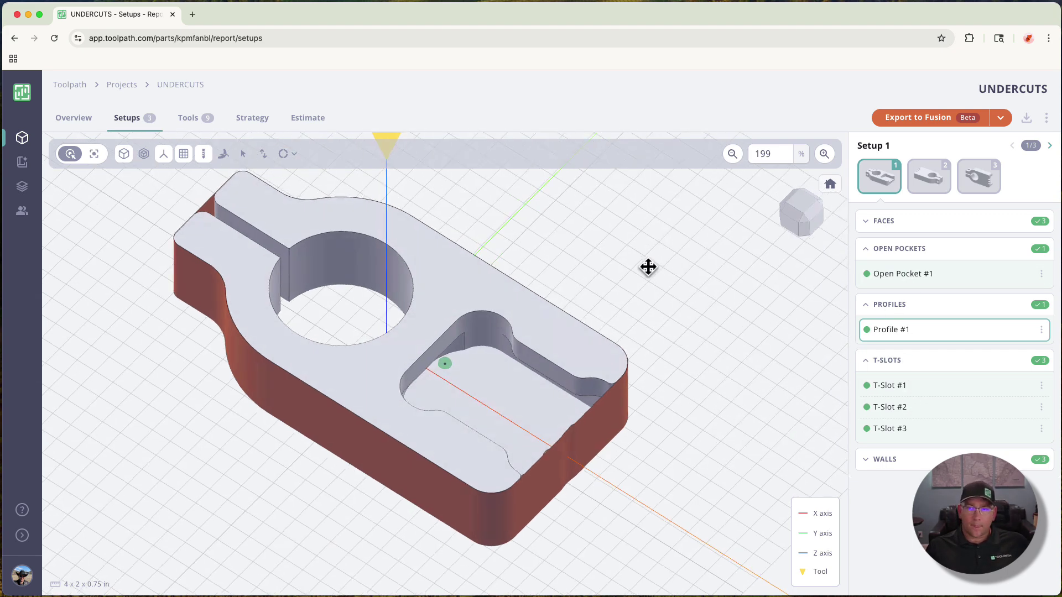
Switch to Setup 2 and highlight Wall #1, Wall #2 and Wall #6 in turn.
{"action": "left_click", "coordinate": [929, 185]}
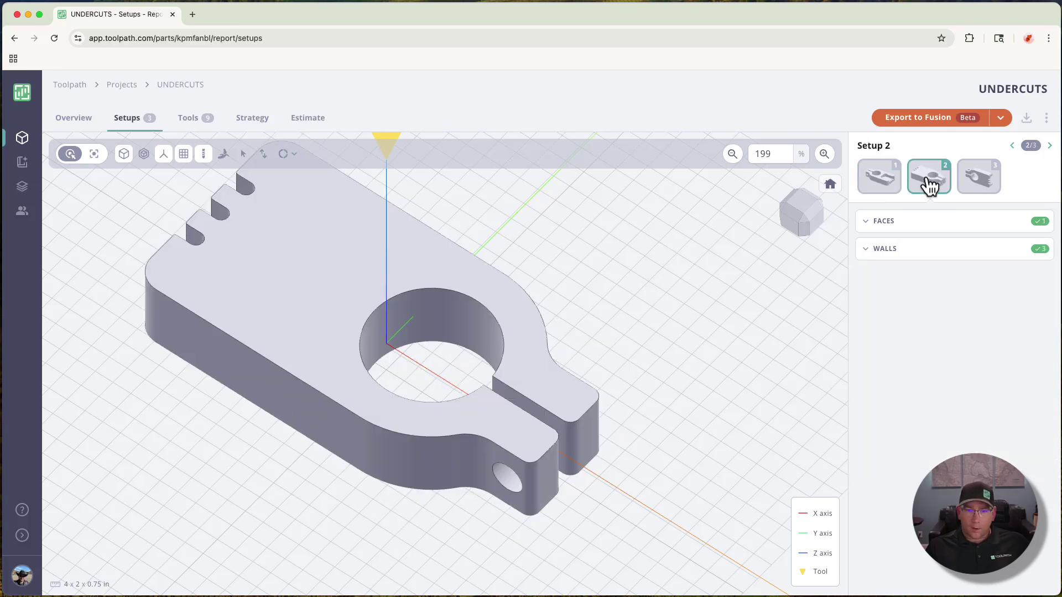
{"action": "left_click", "coordinate": [874, 249]}
{"action": "left_click", "coordinate": [908, 279]}
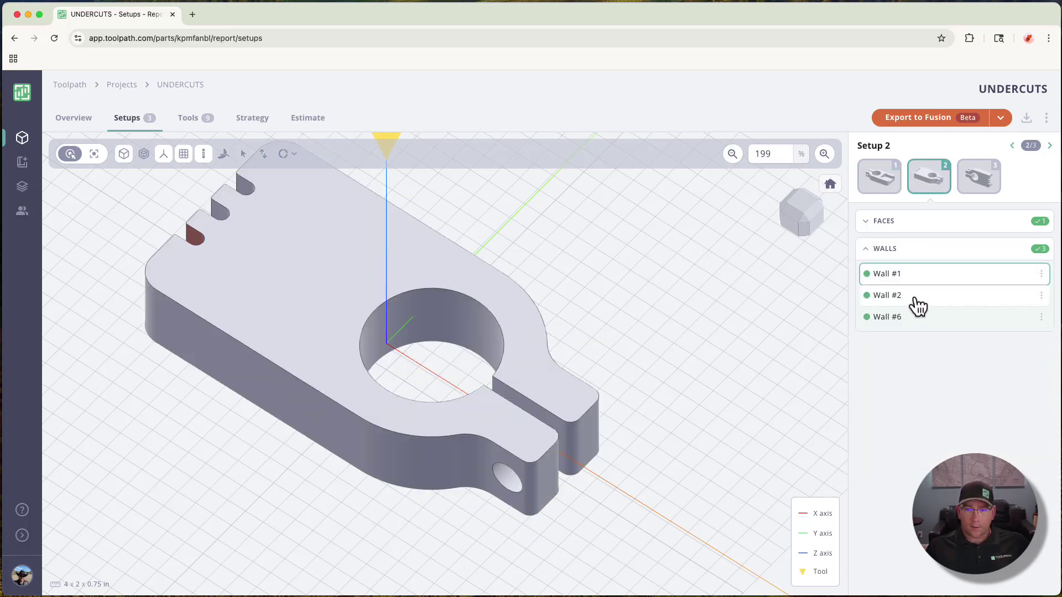
{"action": "left_click", "coordinate": [915, 301]}
{"action": "left_click", "coordinate": [915, 316]}
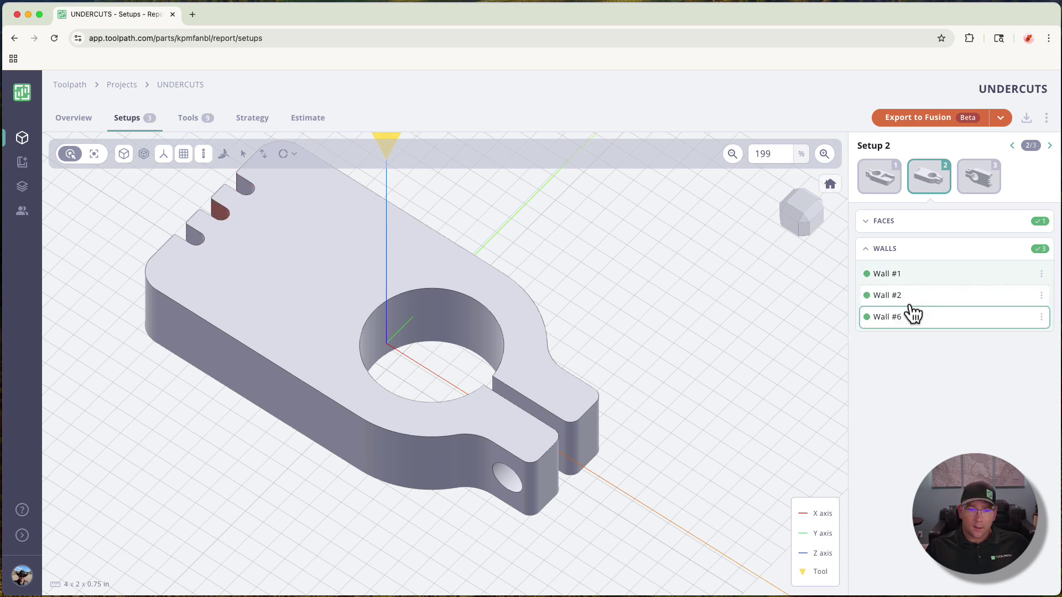
View the hole features of Setup 3 and go back to the Setup 1 model.
{"action": "left_click", "coordinate": [978, 189]}
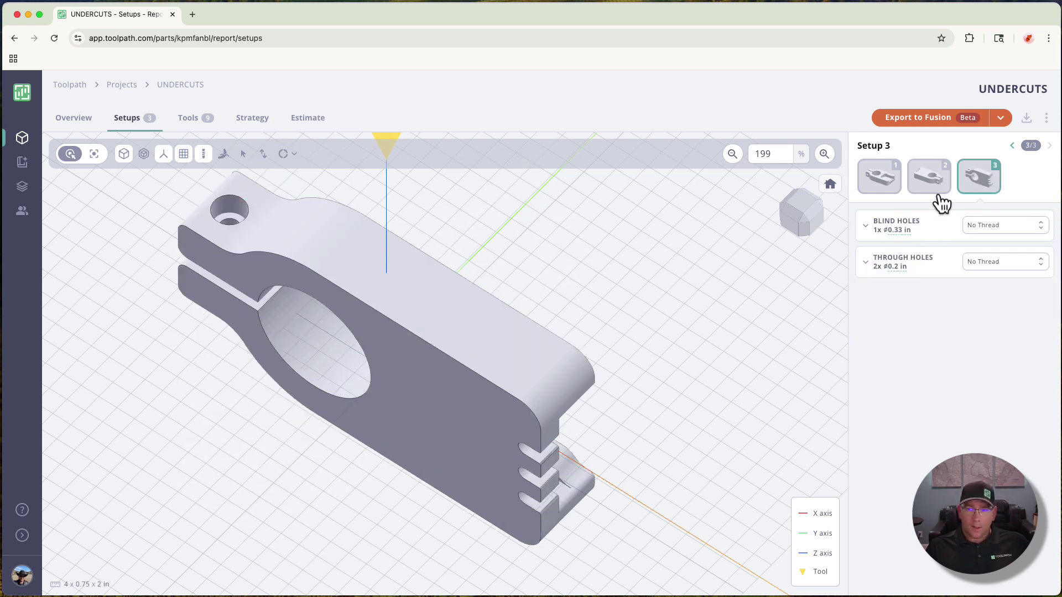
{"action": "left_click", "coordinate": [890, 185]}
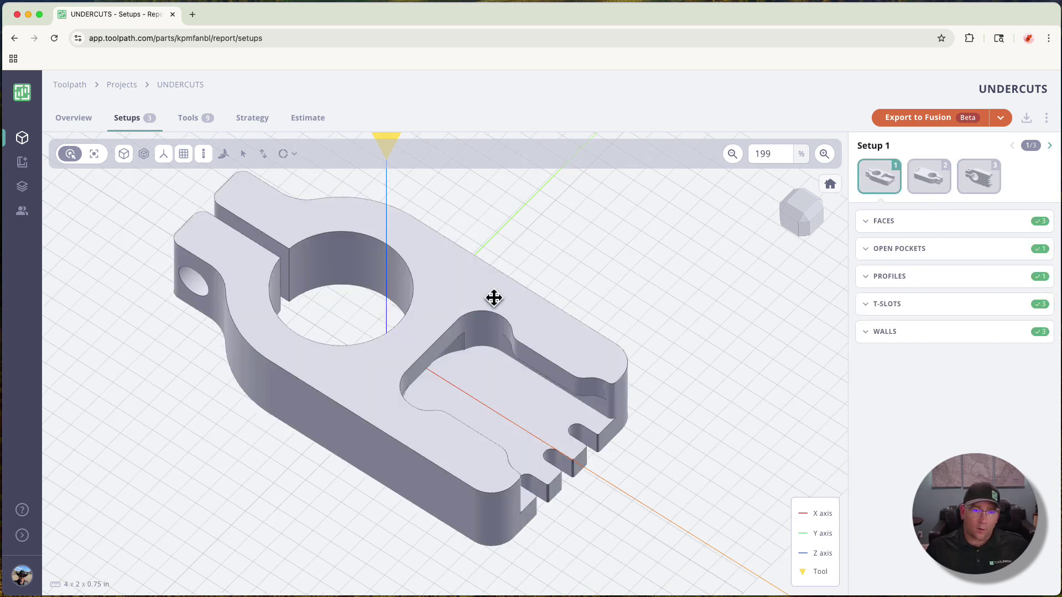
{"action": "left_click_drag", "start_coordinate": [494, 299], "coordinate": [502, 248]}
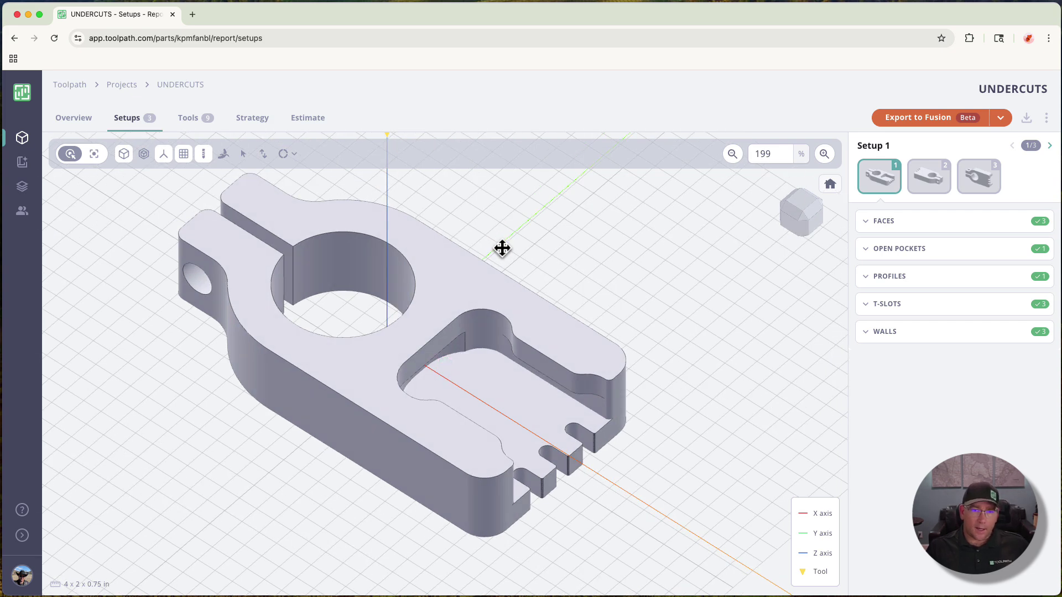
Copy the part access key for the Fusion export and switch to Autodesk Fusion.
{"action": "left_click", "coordinate": [1000, 117]}
{"action": "left_click", "coordinate": [988, 176]}
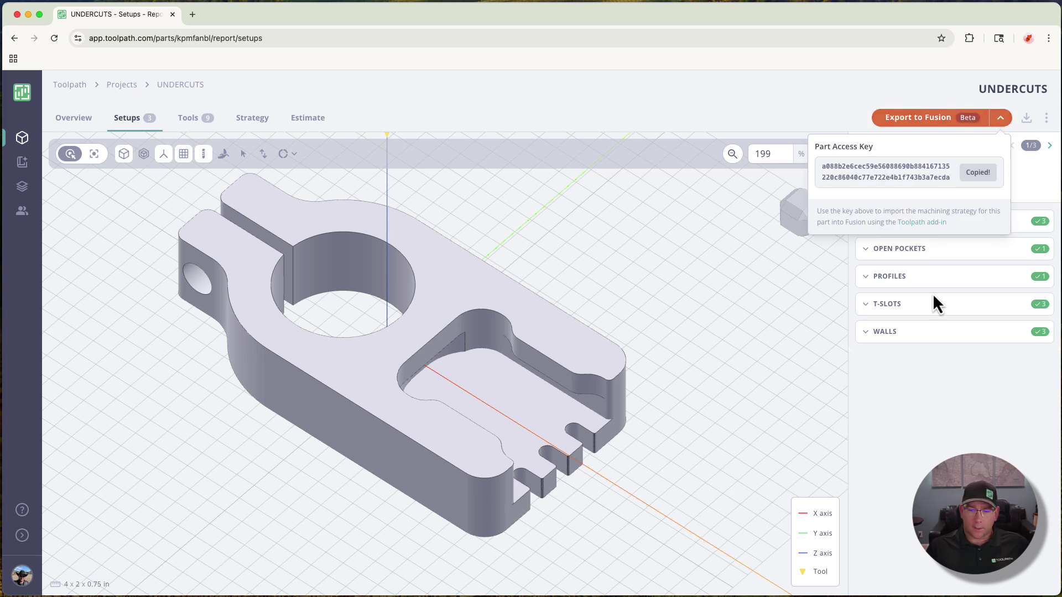
{"action": "key", "text": "super+Tab"}
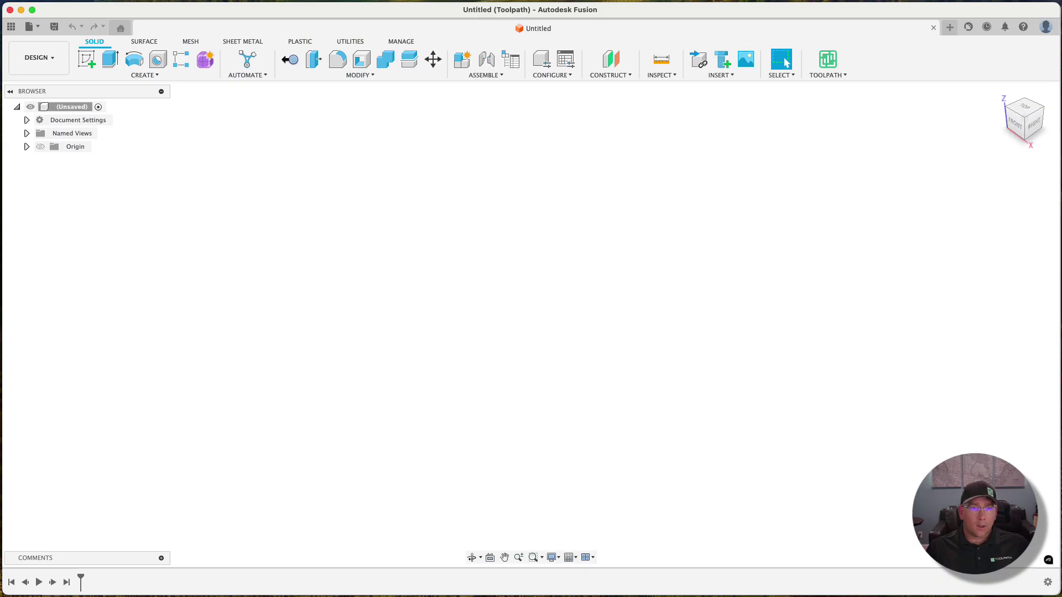
Import the Toolpath program by pasting the part access key, including workholding with the Self Centering Vise style.
{"action": "left_click", "coordinate": [843, 81]}
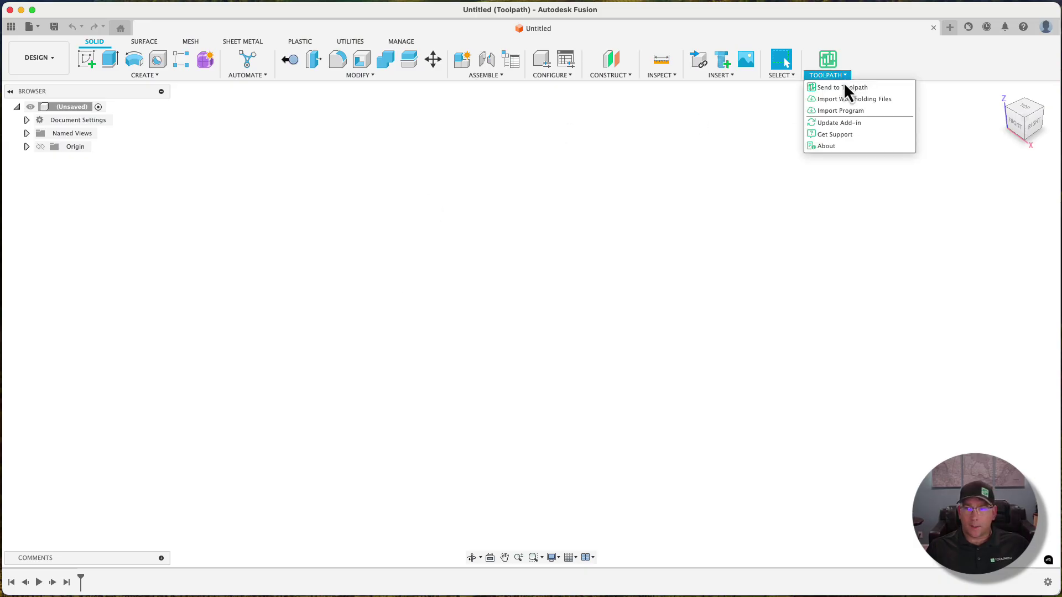
{"action": "left_click", "coordinate": [851, 112]}
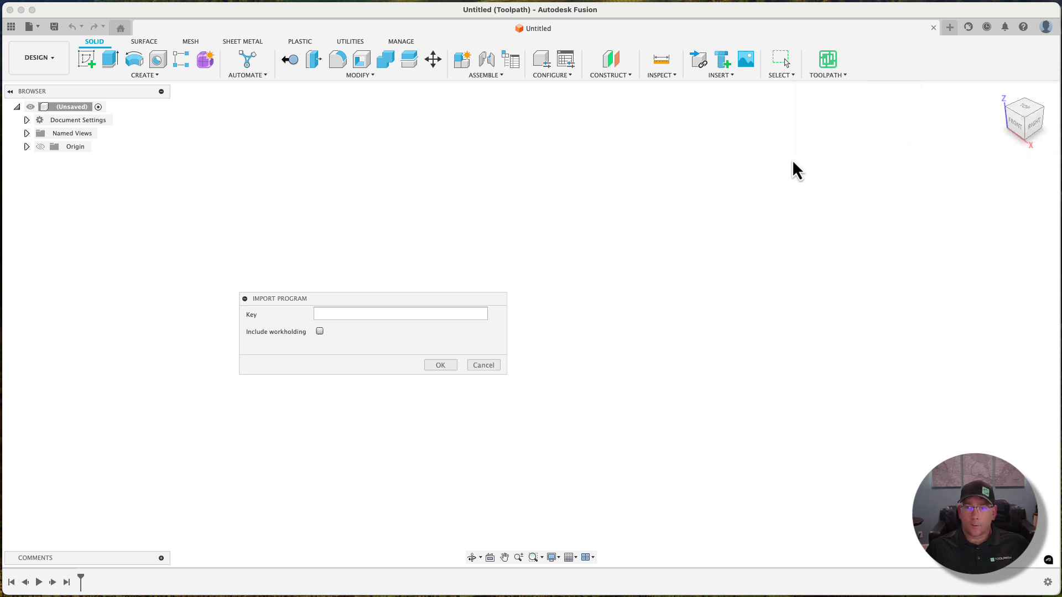
{"action": "key", "text": "super+v"}
{"action": "left_click", "coordinate": [320, 331]}
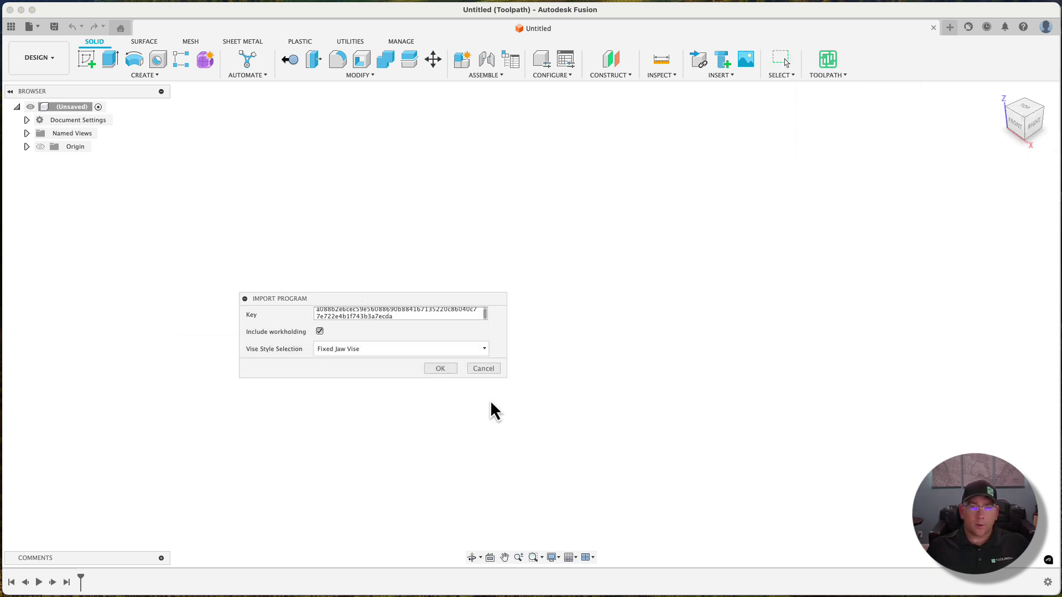
{"action": "left_click", "coordinate": [433, 350]}
{"action": "left_click", "coordinate": [417, 370]}
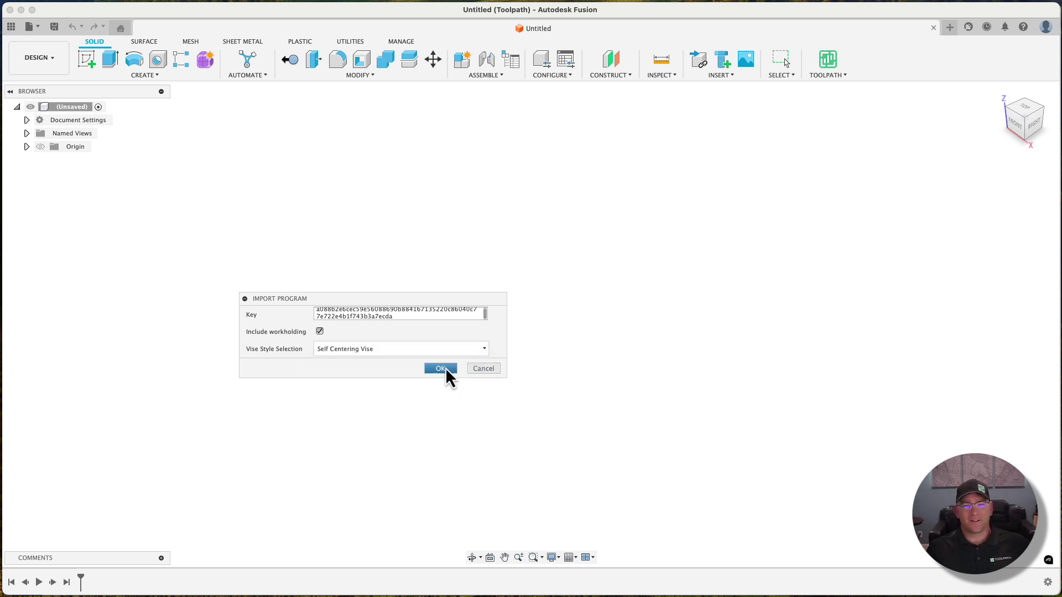
{"action": "left_click", "coordinate": [443, 372]}
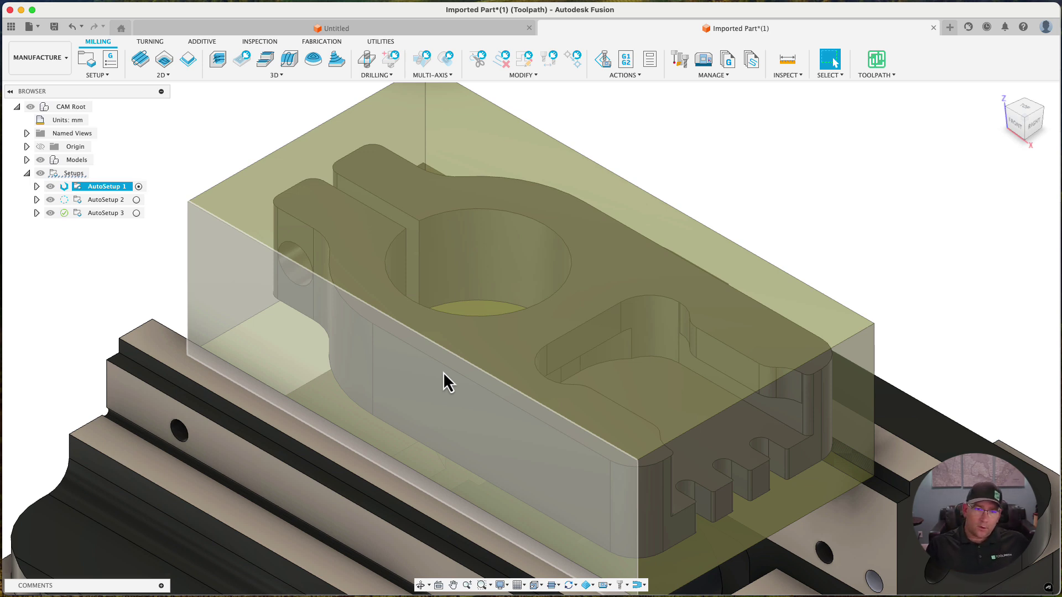
Expand AutoSetup 1 and examine the toolpaths of the 1 Facing and 2 Roughing operations.
{"action": "scroll", "coordinate": [569, 314], "scroll_direction": "down", "scroll_amount": 5}
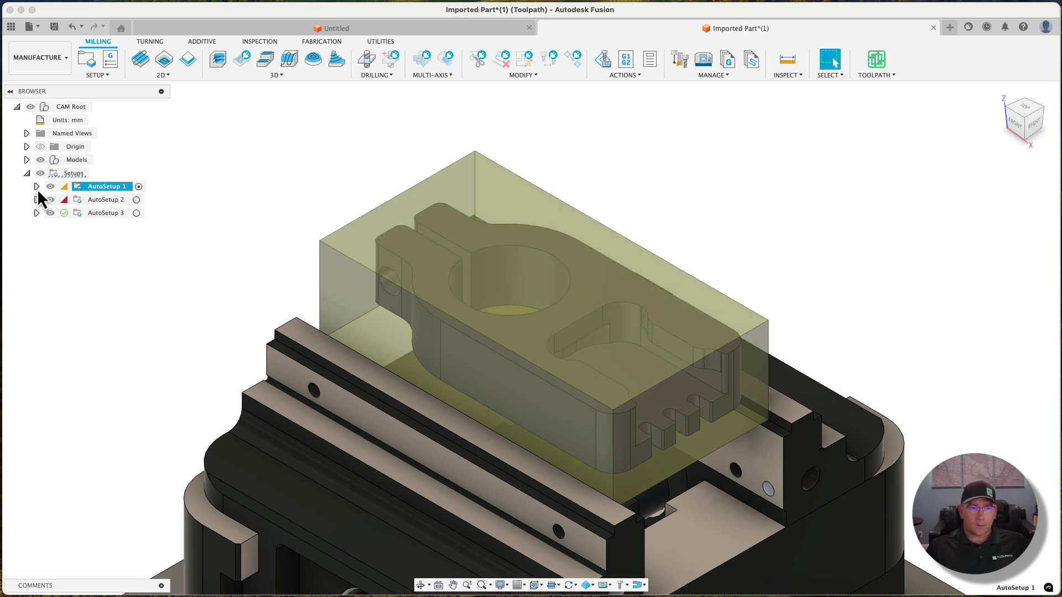
{"action": "left_click", "coordinate": [37, 186]}
{"action": "left_click", "coordinate": [104, 200]}
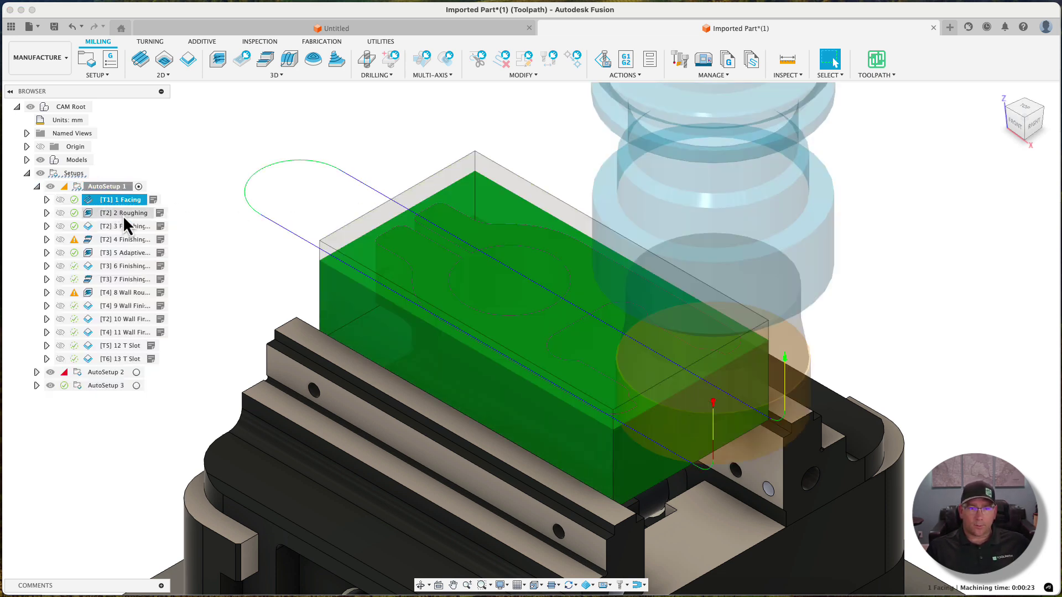
{"action": "left_click", "coordinate": [124, 213]}
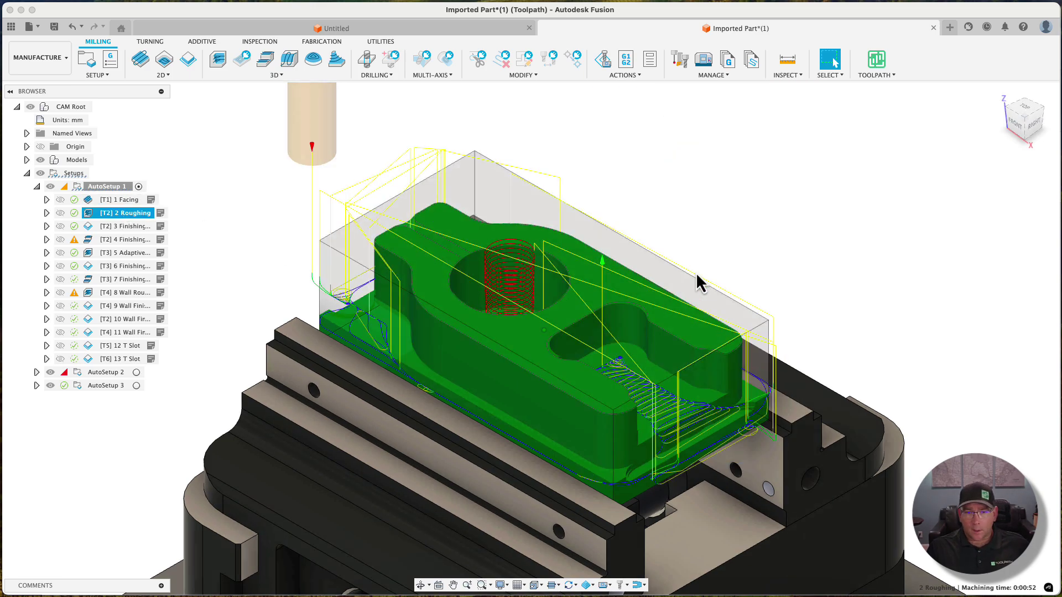
{"action": "left_click", "coordinate": [745, 261]}
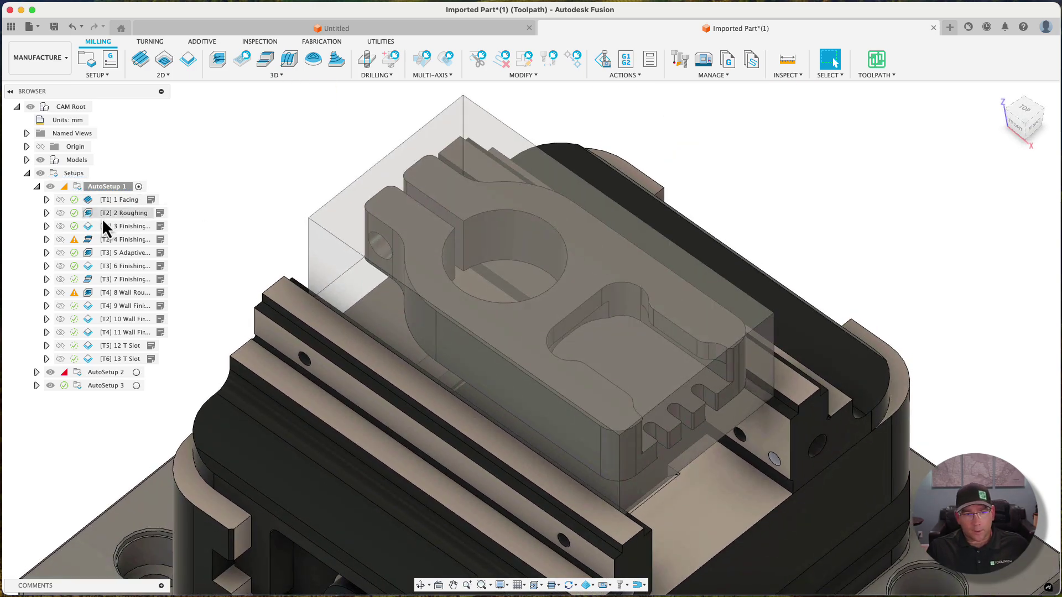
Examine the 2 Roughing toolpath around the part's large round bore and the stock outline.
{"action": "left_click", "coordinate": [111, 215]}
{"action": "middle_click_drag", "start_coordinate": [110, 217], "coordinate": [497, 289], "text": "shift"}
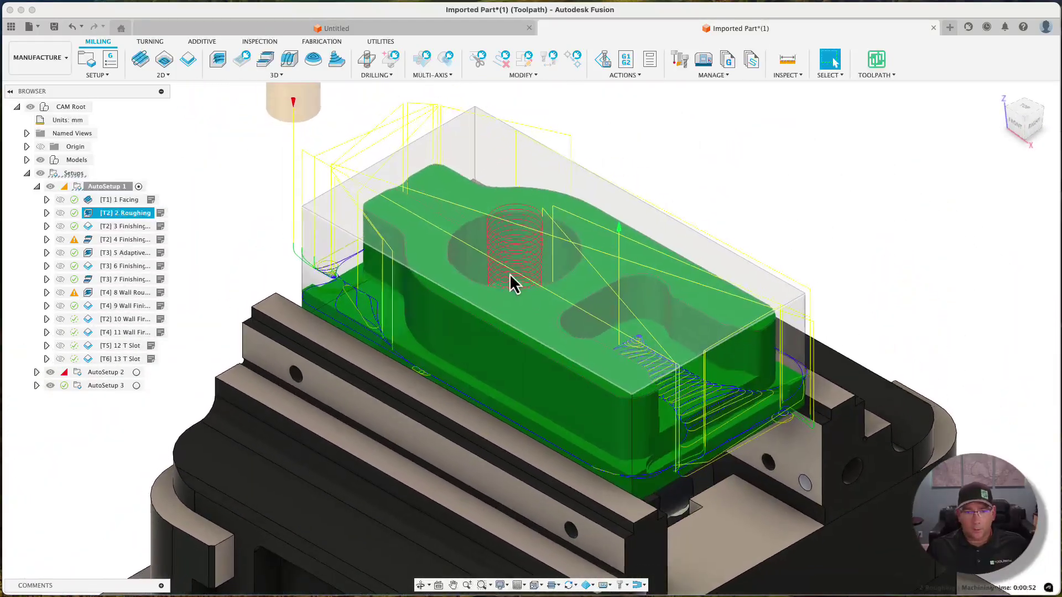
{"action": "scroll", "coordinate": [514, 281], "scroll_direction": "up", "scroll_amount": 2}
{"action": "scroll", "coordinate": [507, 231], "scroll_direction": "up", "scroll_amount": 2}
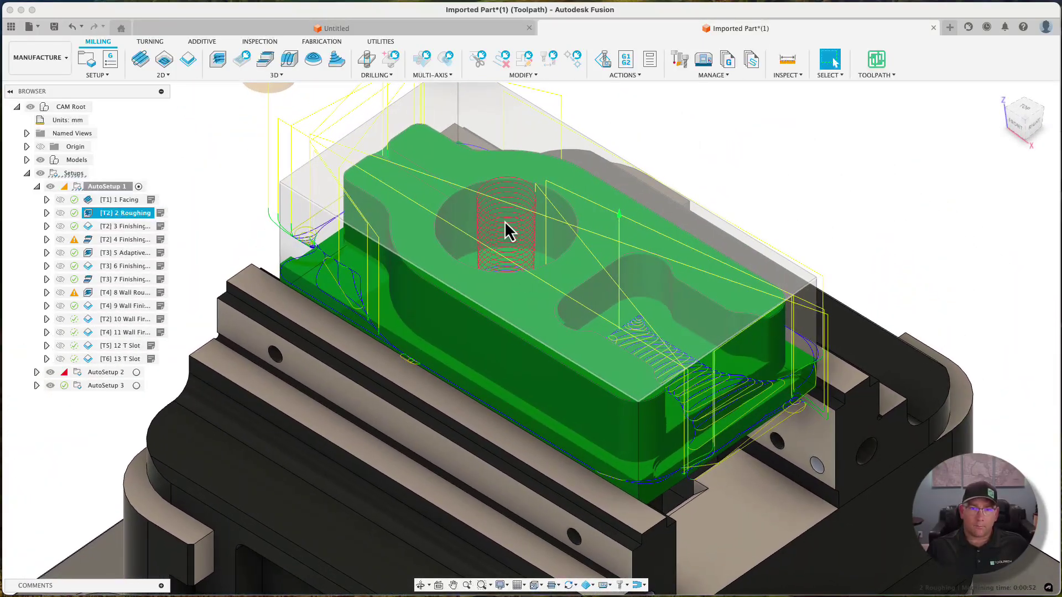
{"action": "scroll", "coordinate": [462, 198], "scroll_direction": "up", "scroll_amount": 1}
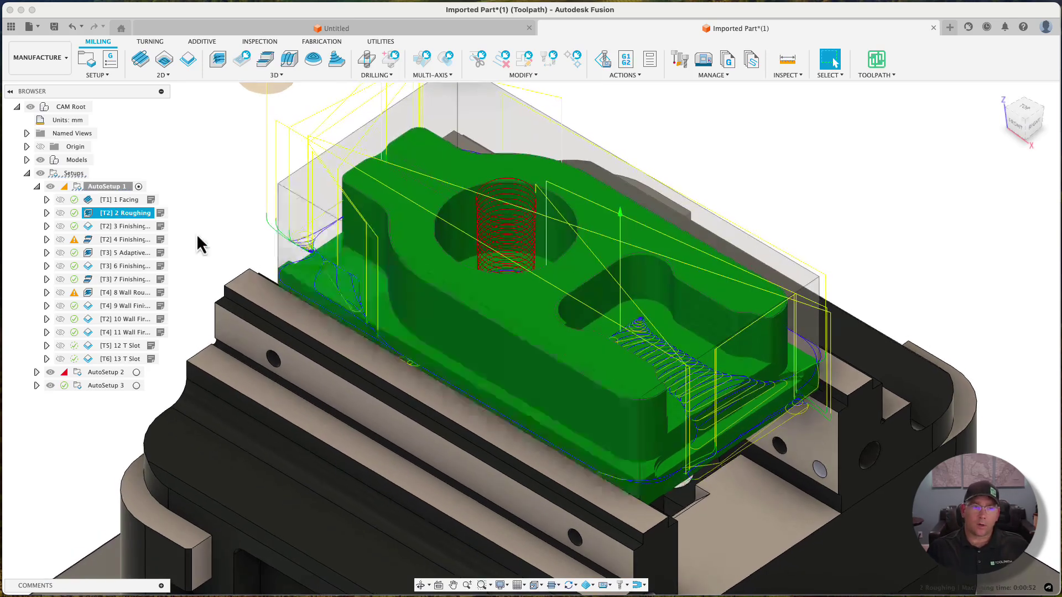
Inspect the toolpaths of operations 3 Finishing Wall, 5 Adaptive Roughing, 11 Wall Finishing, 12 T Slot and 13 T Slot in turn.
{"action": "left_click", "coordinate": [127, 225]}
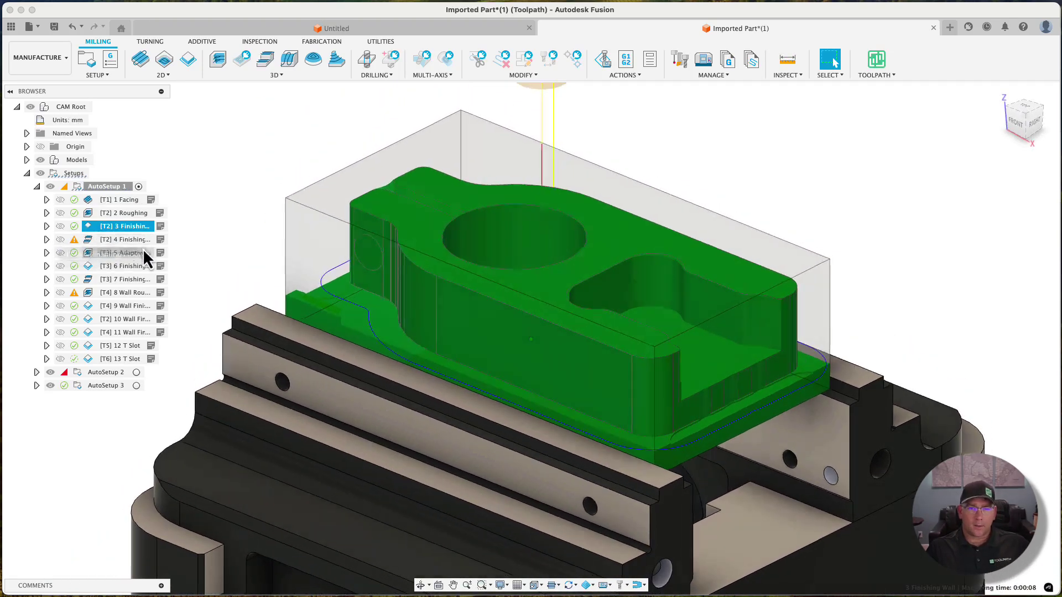
{"action": "left_click", "coordinate": [137, 254]}
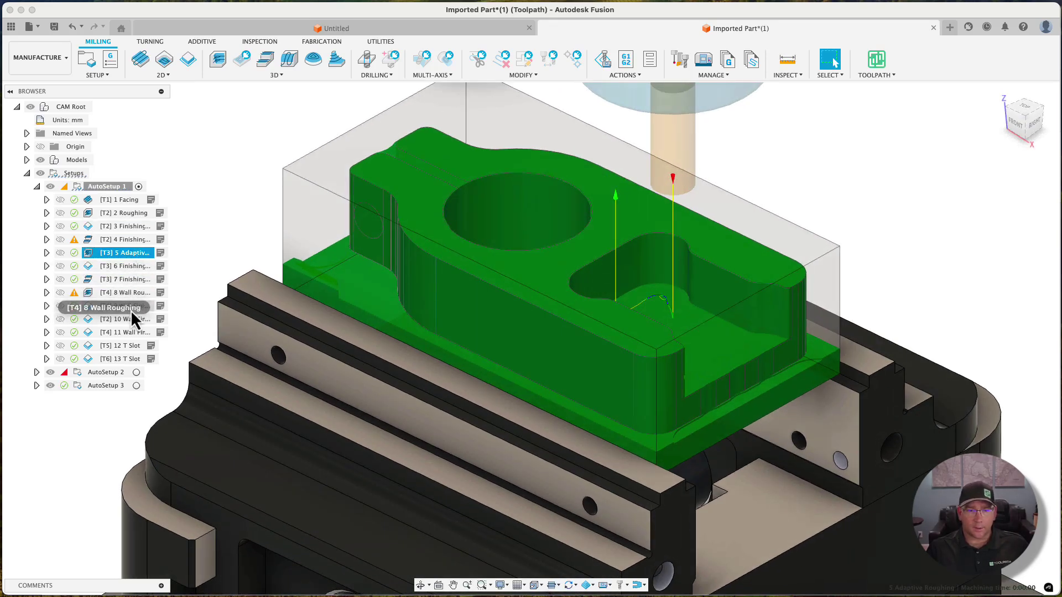
{"action": "left_click", "coordinate": [132, 335]}
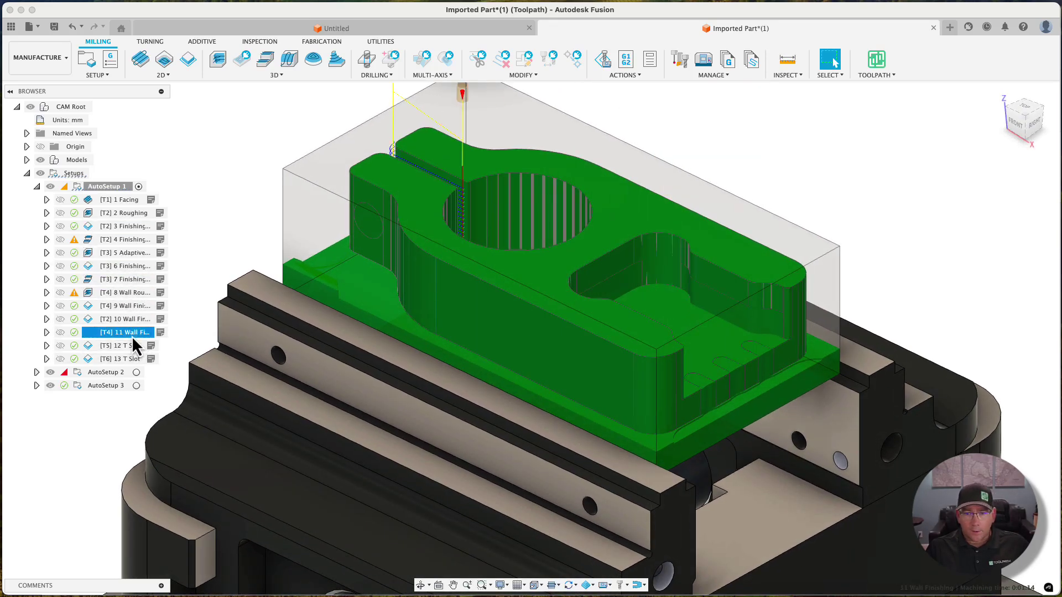
{"action": "left_click", "coordinate": [135, 345]}
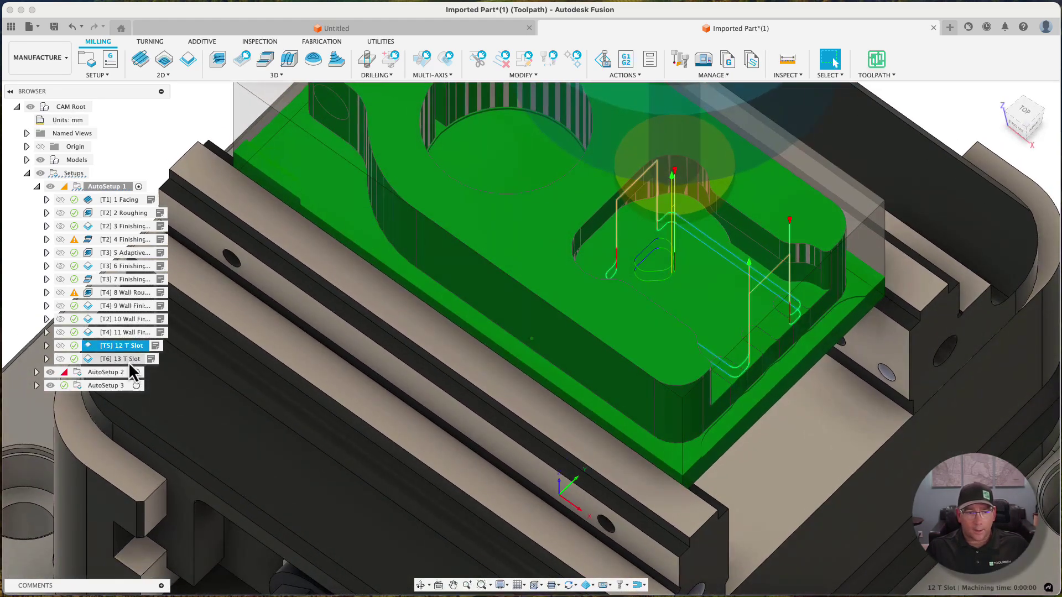
{"action": "left_click", "coordinate": [128, 359]}
{"action": "middle_click_drag", "start_coordinate": [327, 282], "coordinate": [255, 263], "text": "shift"}
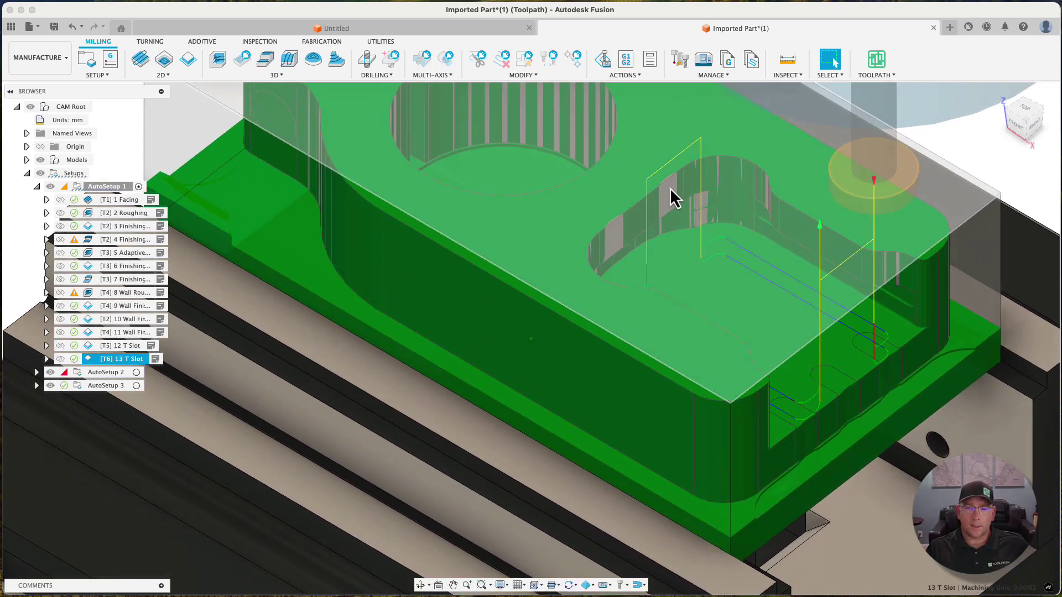
Open the 13 T Slot operation for editing and review its pass settings, collapsing the Multiple Depths group.
{"action": "right_click", "coordinate": [108, 361]}
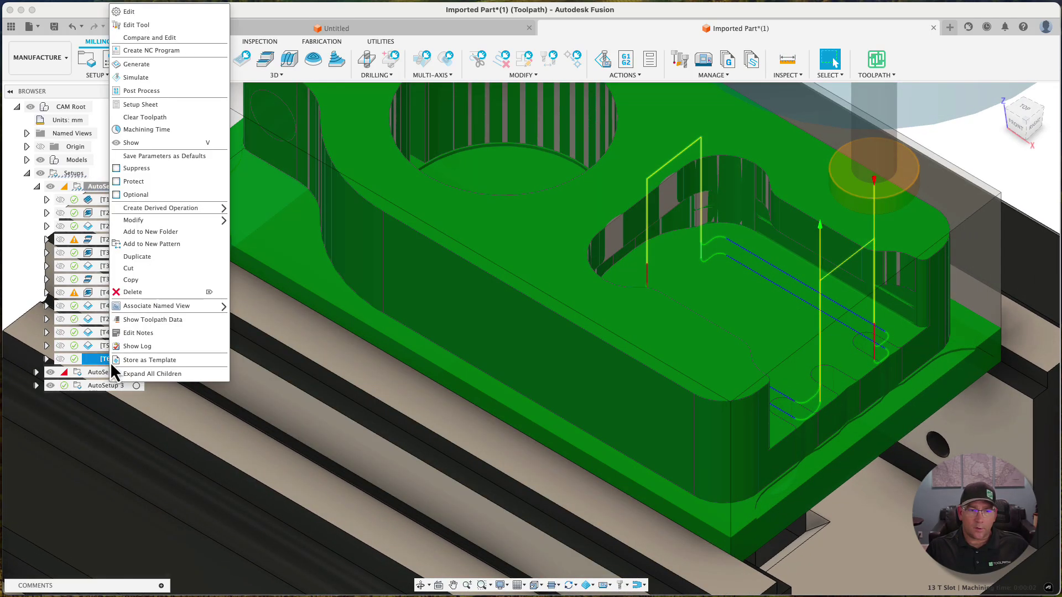
{"action": "key", "text": "Escape"}
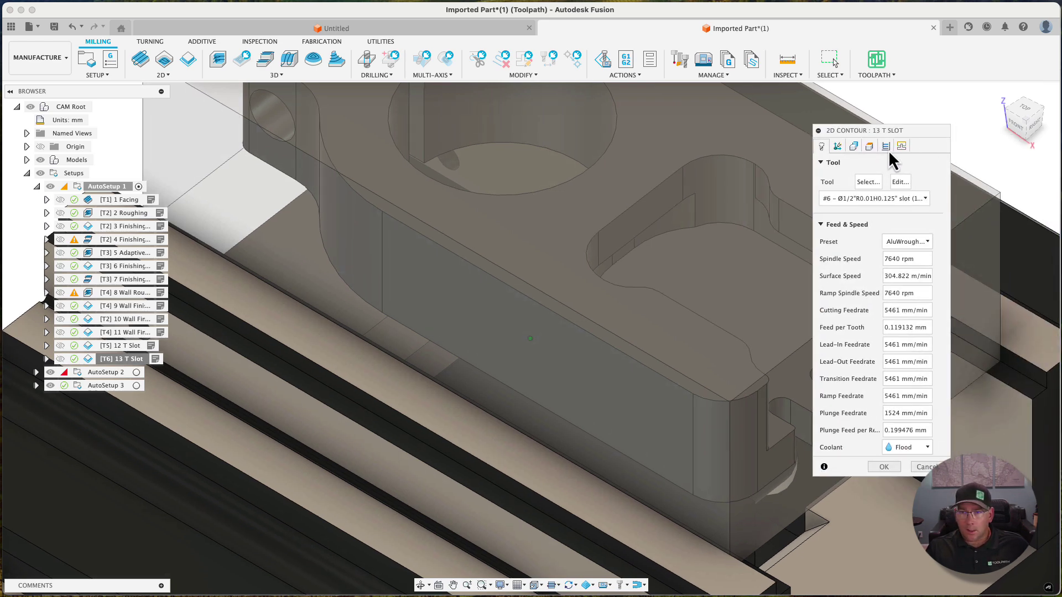
{"action": "left_click", "coordinate": [887, 147]}
{"action": "left_click_drag", "start_coordinate": [918, 132], "coordinate": [966, 69]}
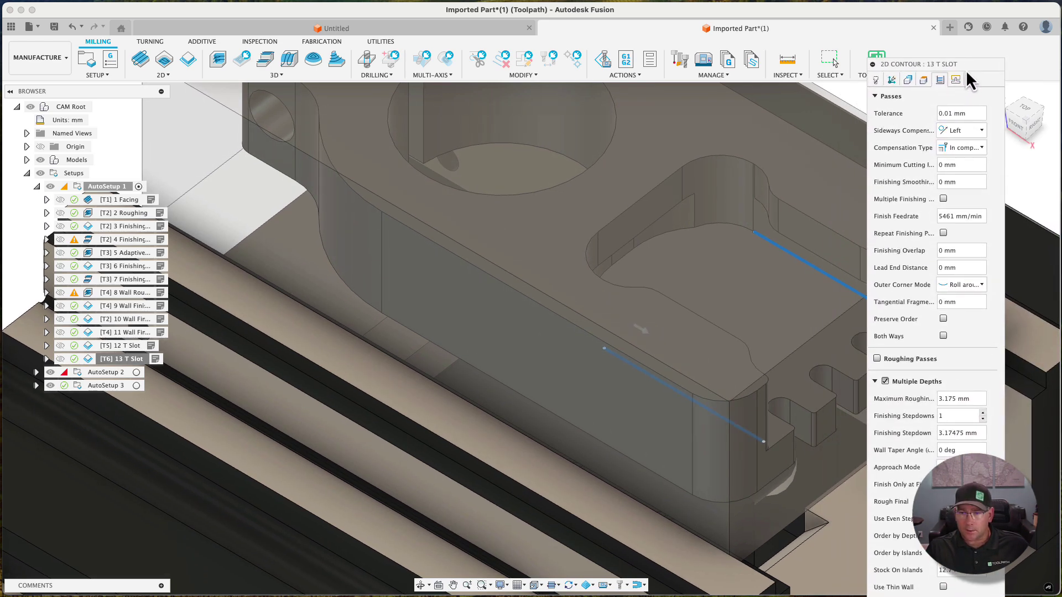
{"action": "left_click", "coordinate": [875, 381]}
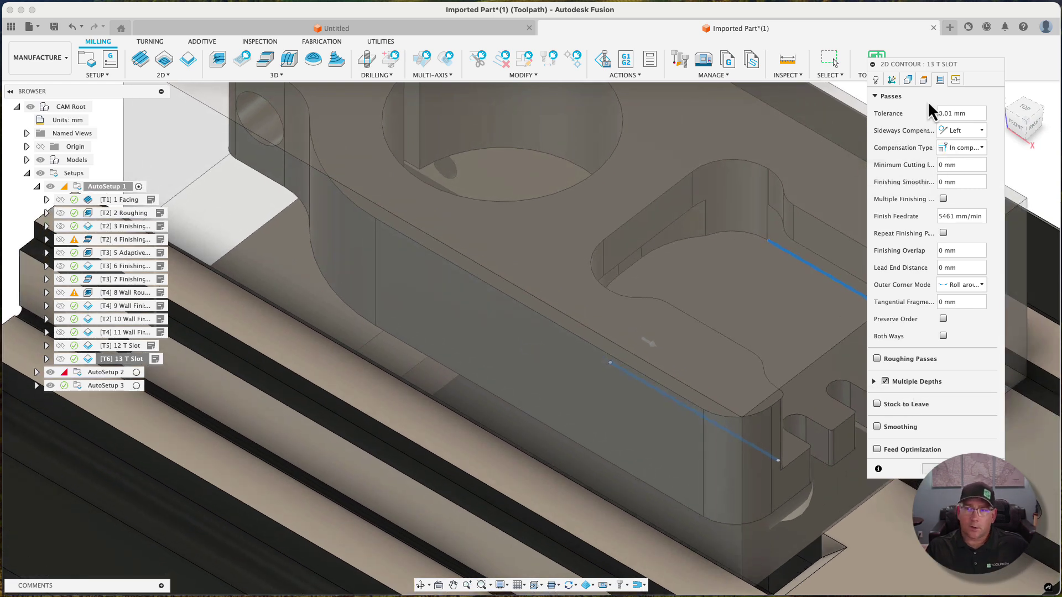
Set the T-slot operation's horizontal lead-in radius and linear lead-in distance to 0.05 mm each, regenerate the toolpath and clear the selection.
{"action": "left_click", "coordinate": [956, 83]}
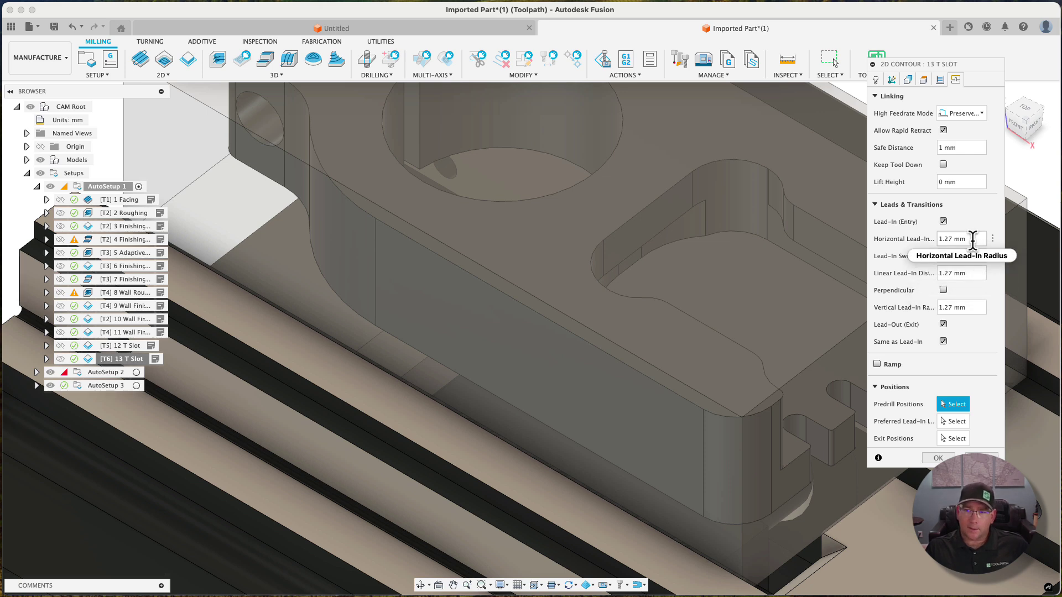
{"action": "mouse_move", "coordinate": [973, 239]}
{"action": "left_click_drag", "start_coordinate": [973, 239], "coordinate": [931, 239]}
{"action": "type", "text": ".05"}
{"action": "key", "text": "Tab"}
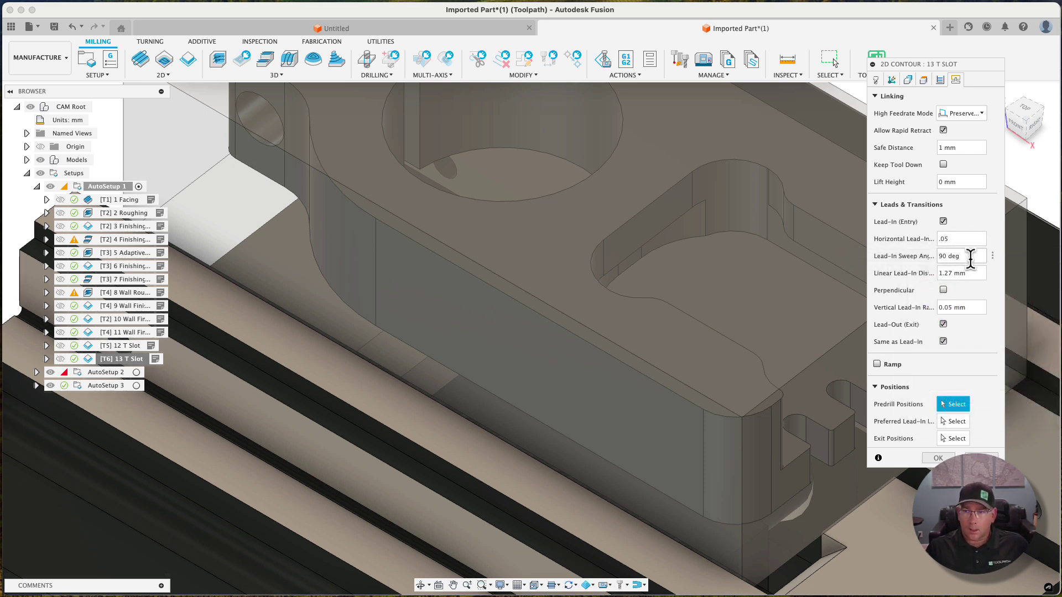
{"action": "left_click_drag", "start_coordinate": [974, 272], "coordinate": [930, 275]}
{"action": "type", "text": ".05"}
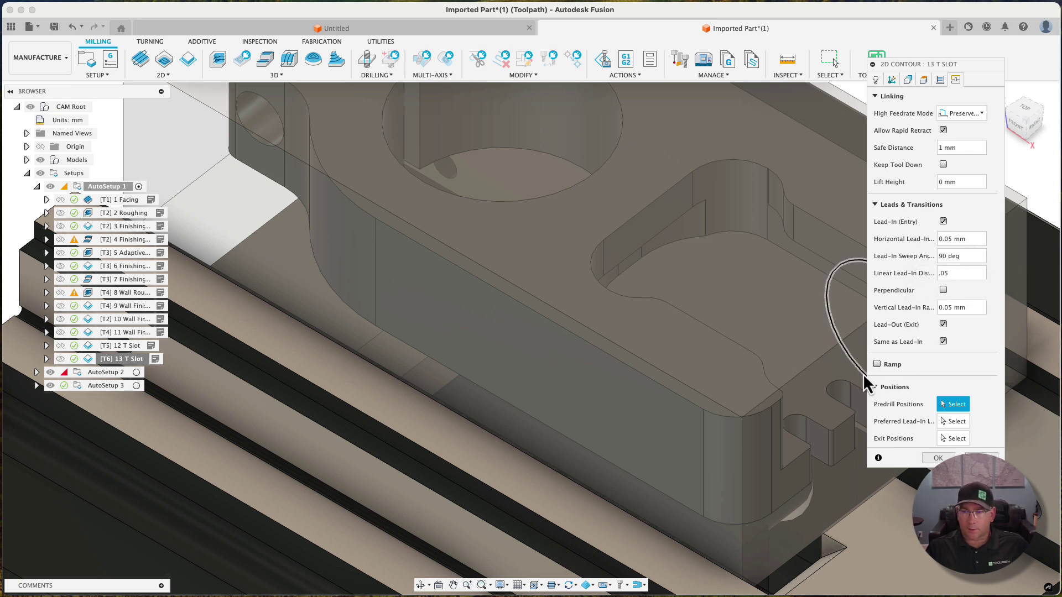
{"action": "left_click", "coordinate": [938, 459]}
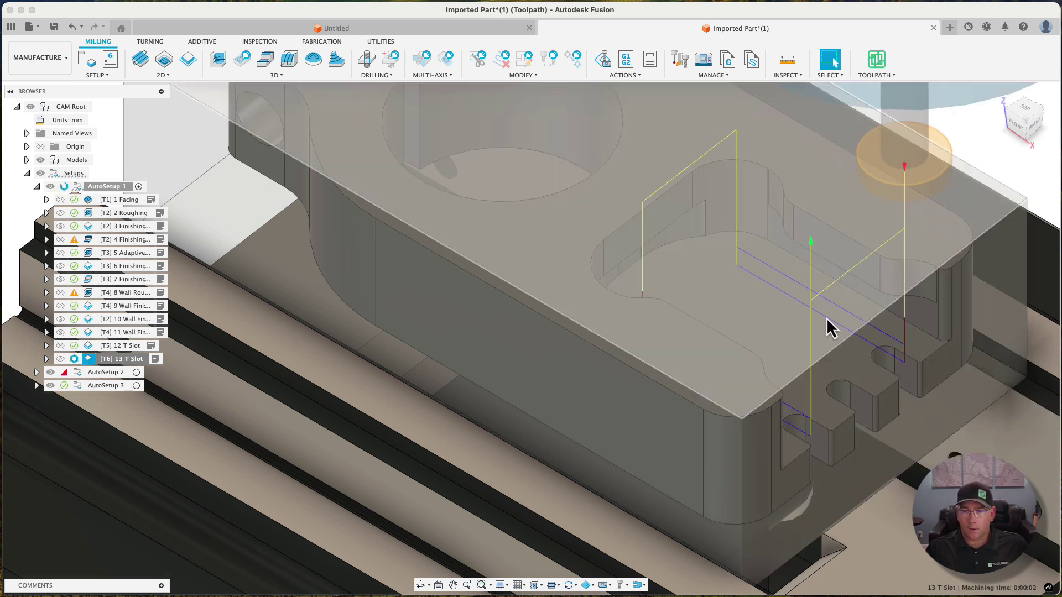
{"action": "middle_click_drag", "start_coordinate": [822, 321], "coordinate": [771, 247], "text": "shift"}
{"action": "scroll", "coordinate": [888, 188], "scroll_direction": "down", "scroll_amount": 5}
{"action": "left_click", "coordinate": [928, 190]}
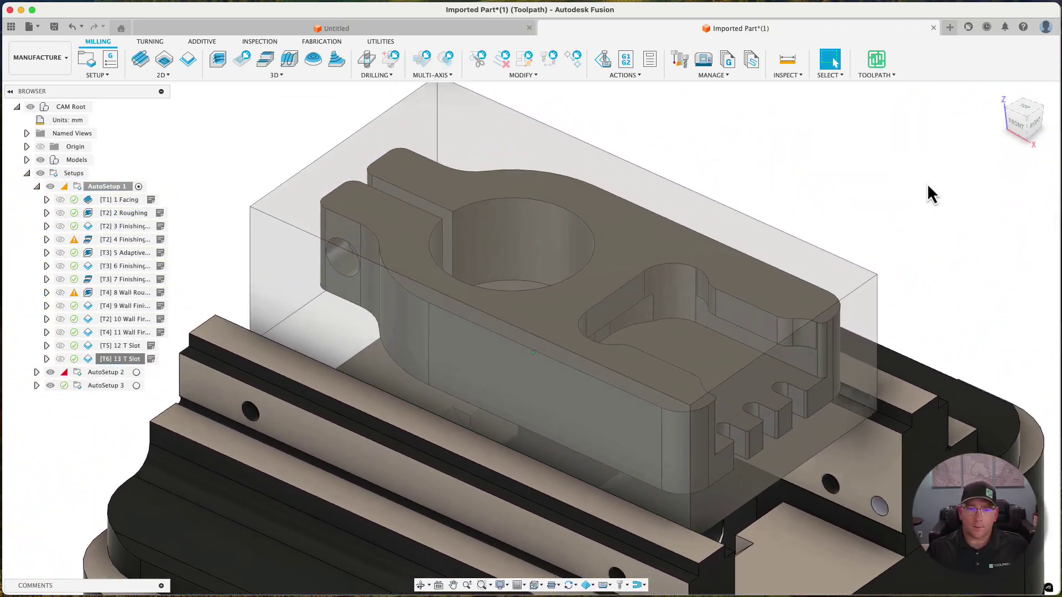